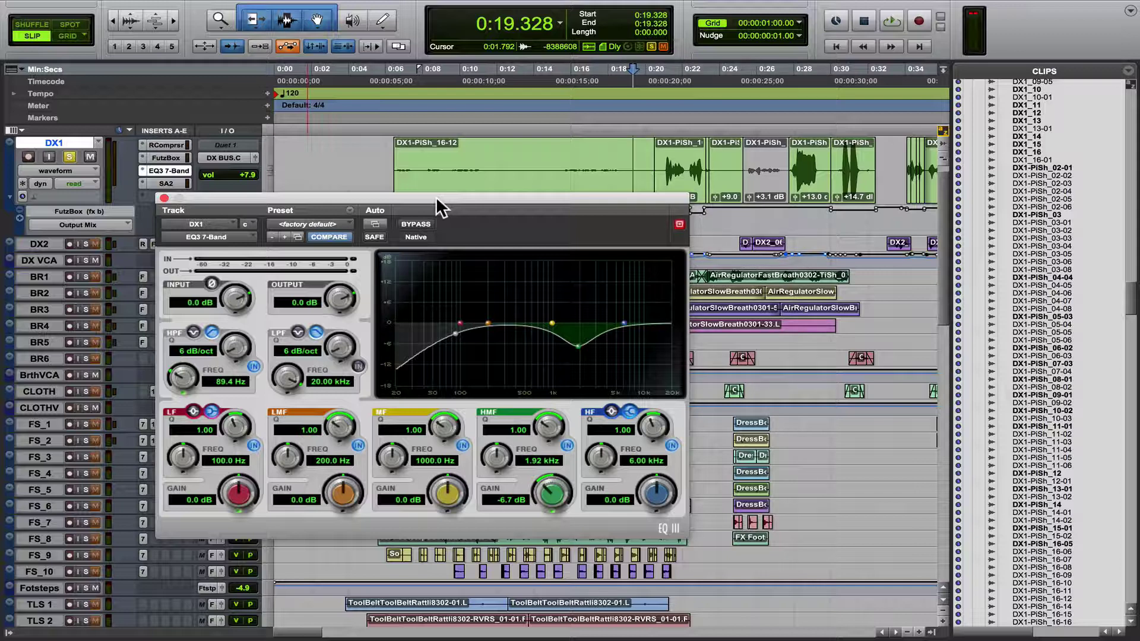
Reposition the EQ3 plugin window on DX1, then close it.
left_click_drag(436, 196, 434, 188)
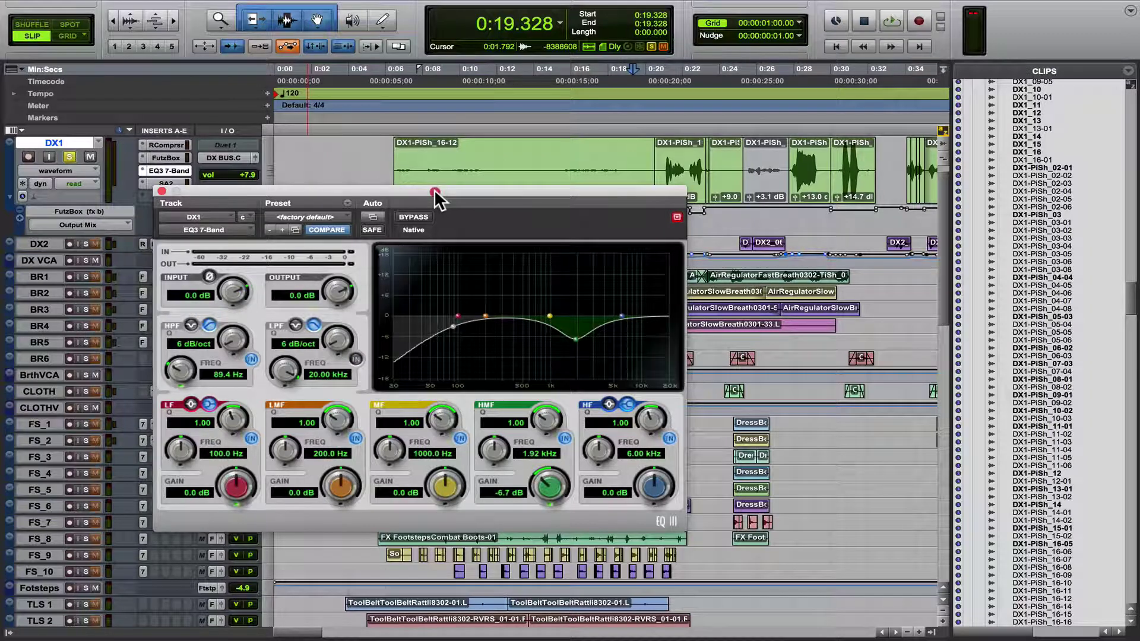
left_click_drag(434, 190, 434, 202)
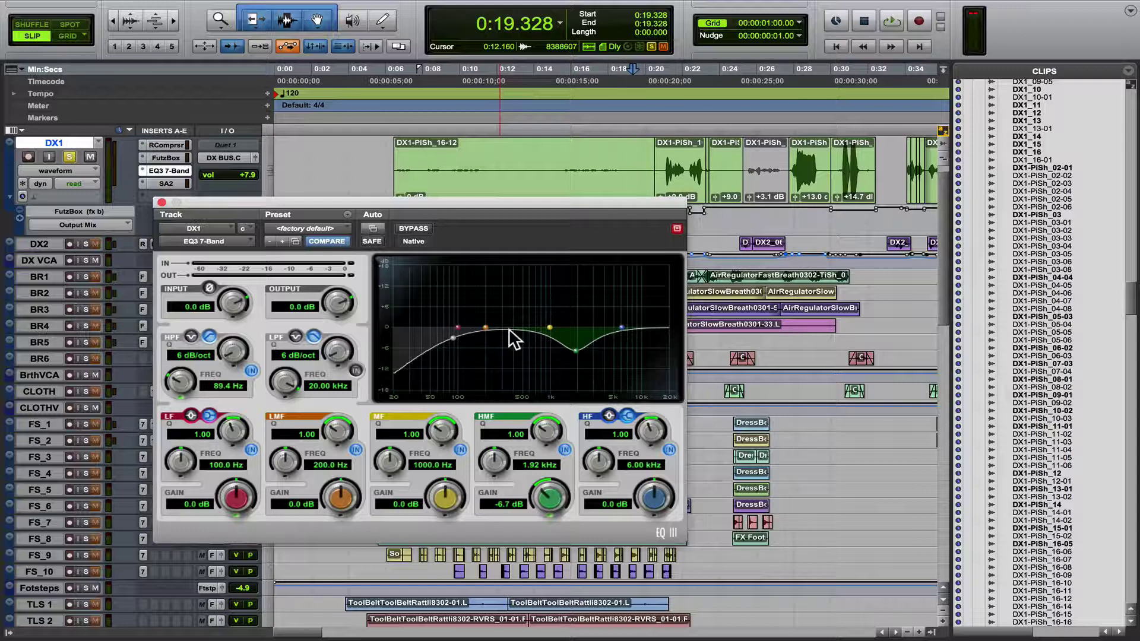
left_click(162, 203)
Open DX1's FutzBox plugin, move its window right and down, then close it.
left_click(172, 160)
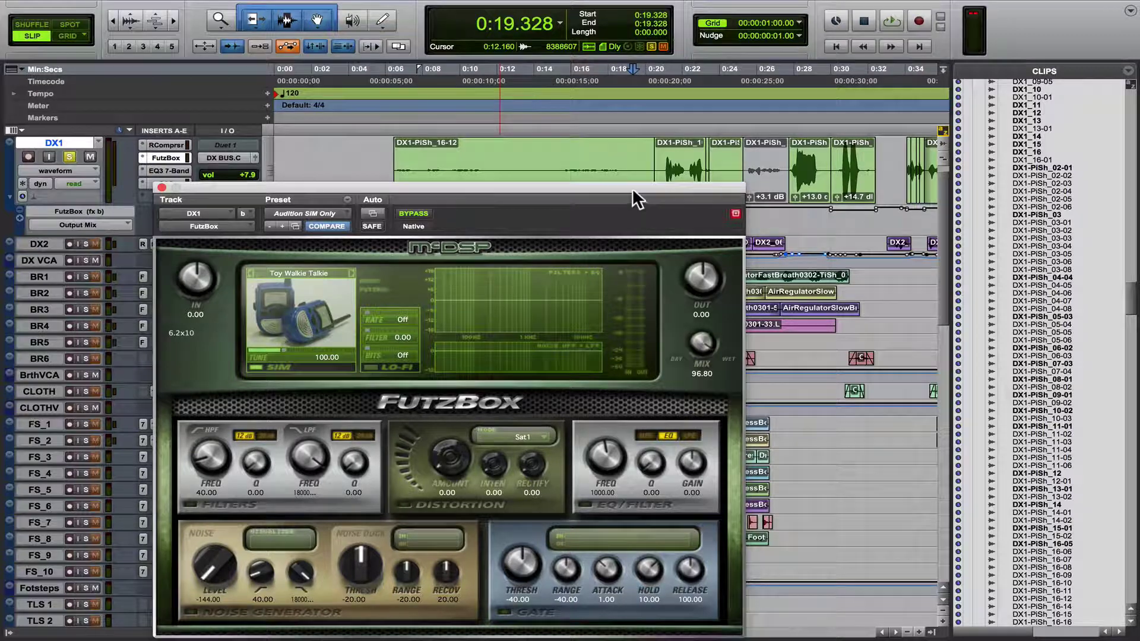
left_click_drag(630, 188, 678, 202)
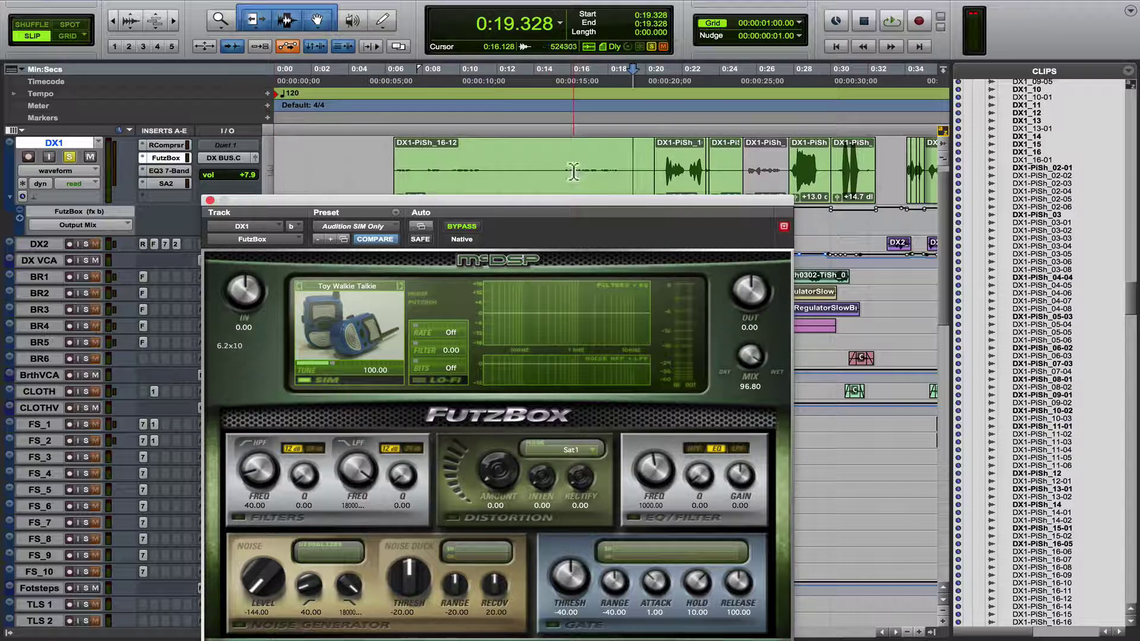
left_click(210, 201)
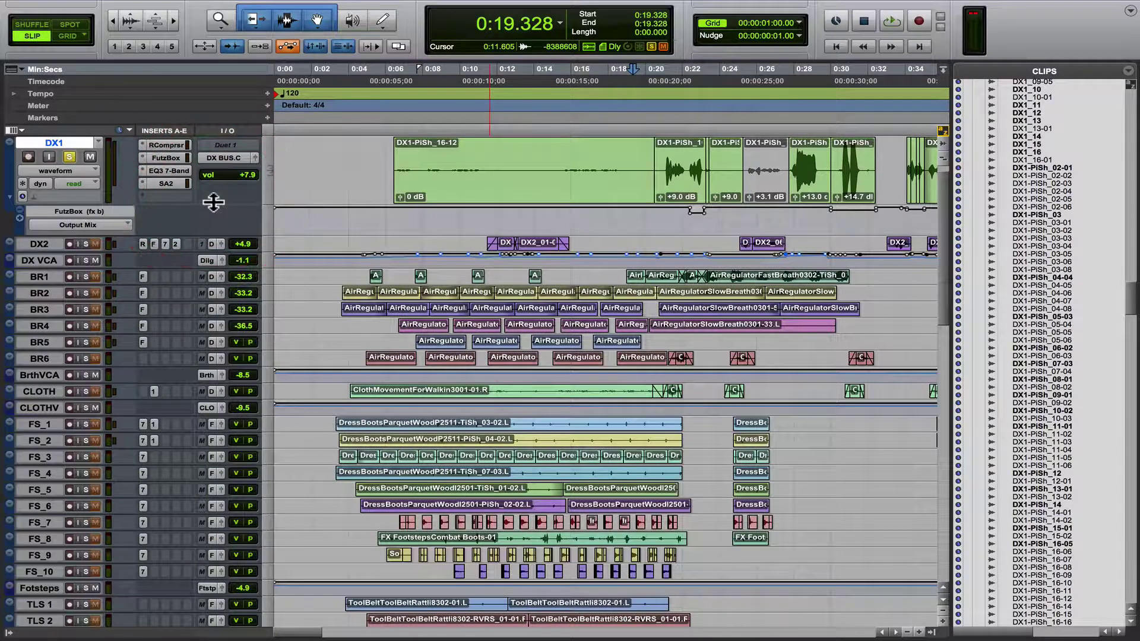
Hide the FutzBox Output Mix lane, audition DX1 unsoloed, then re-solo DX1 from its clip.
left_click(20, 210)
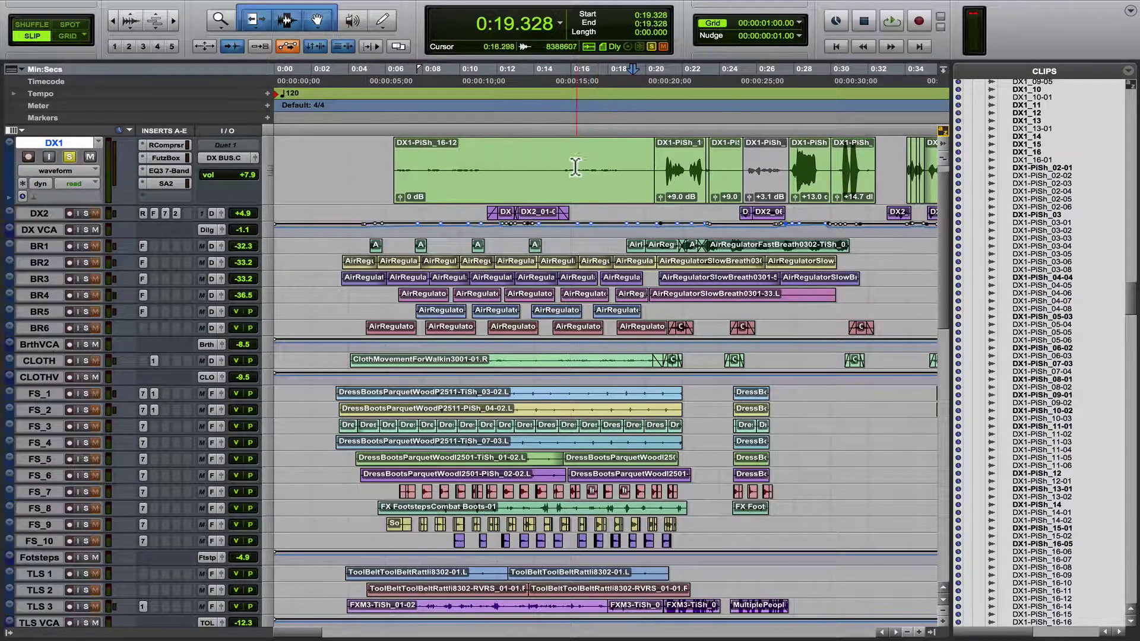
left_click(70, 157)
key("space")
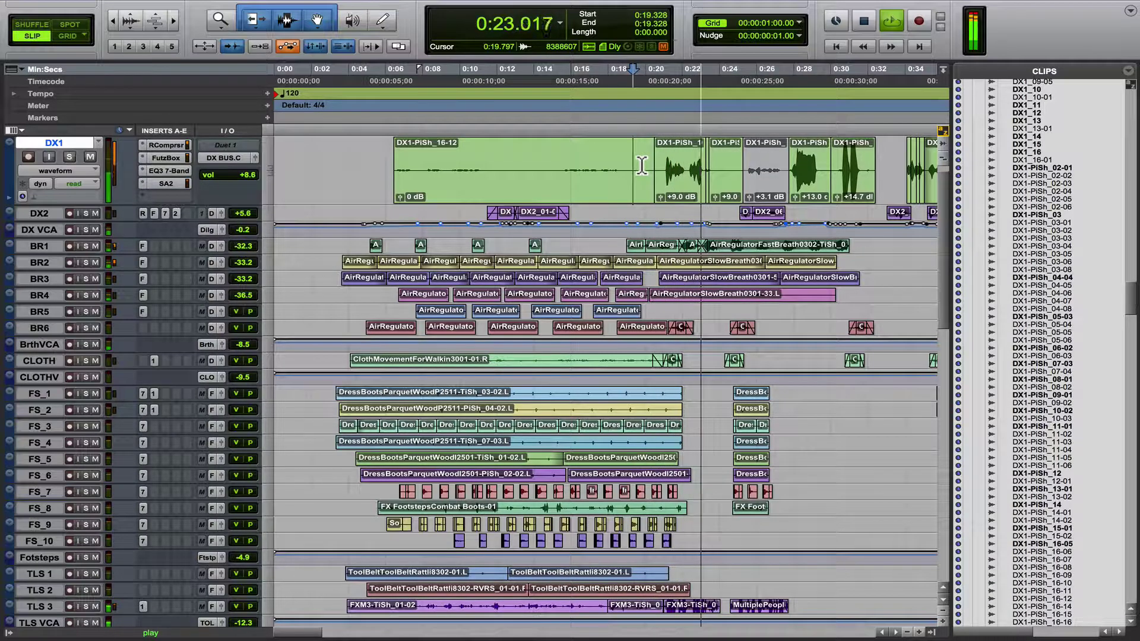
key("space")
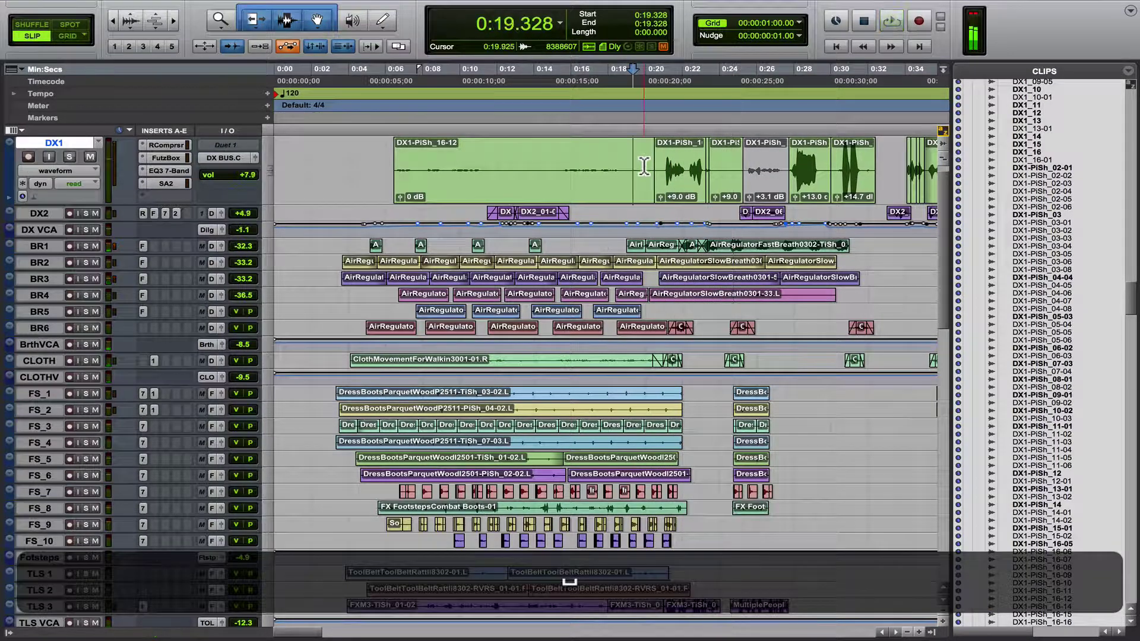
left_click(641, 165)
key("shift+s")
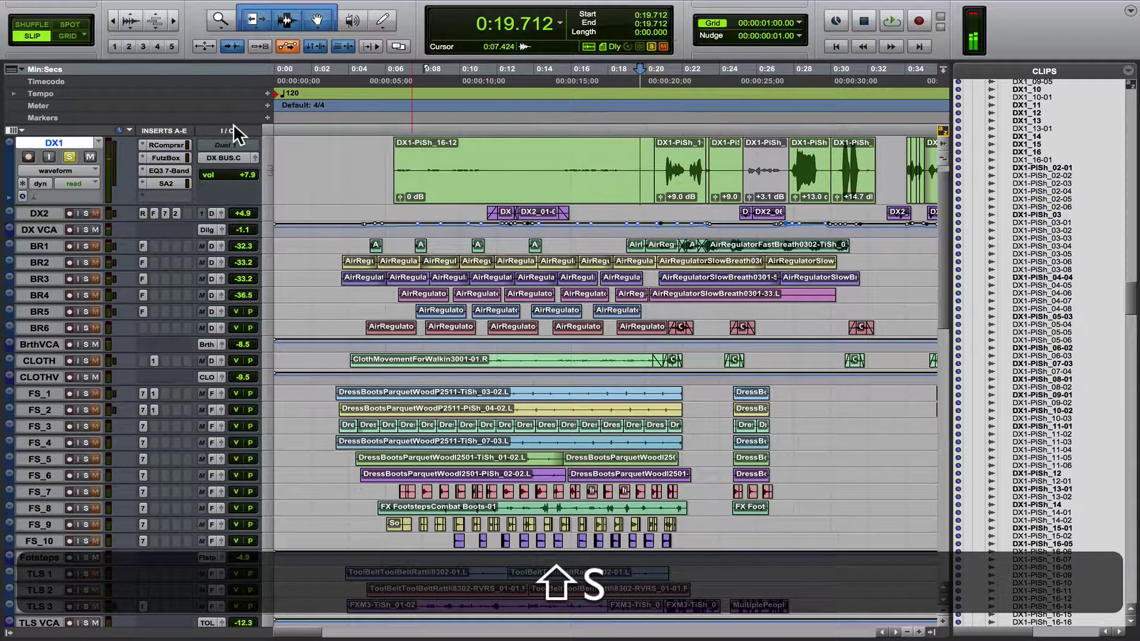
Open DX1's EQ3 7-Band and compare playback with the EQ bypassed and active.
left_click(169, 172)
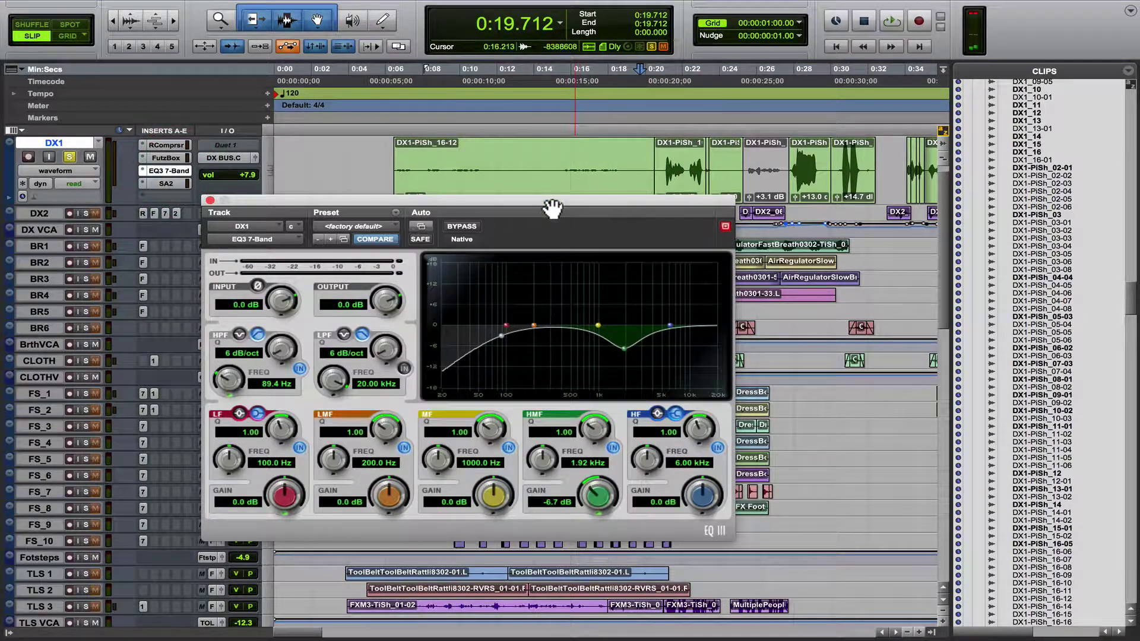
left_click_drag(540, 204, 524, 227)
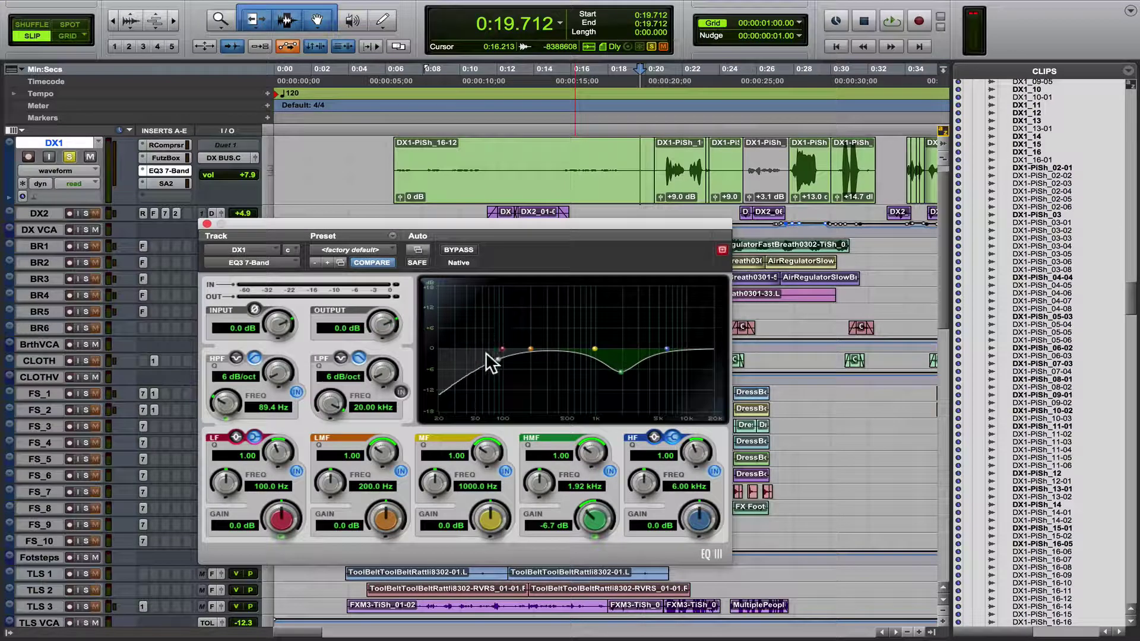
key("space")
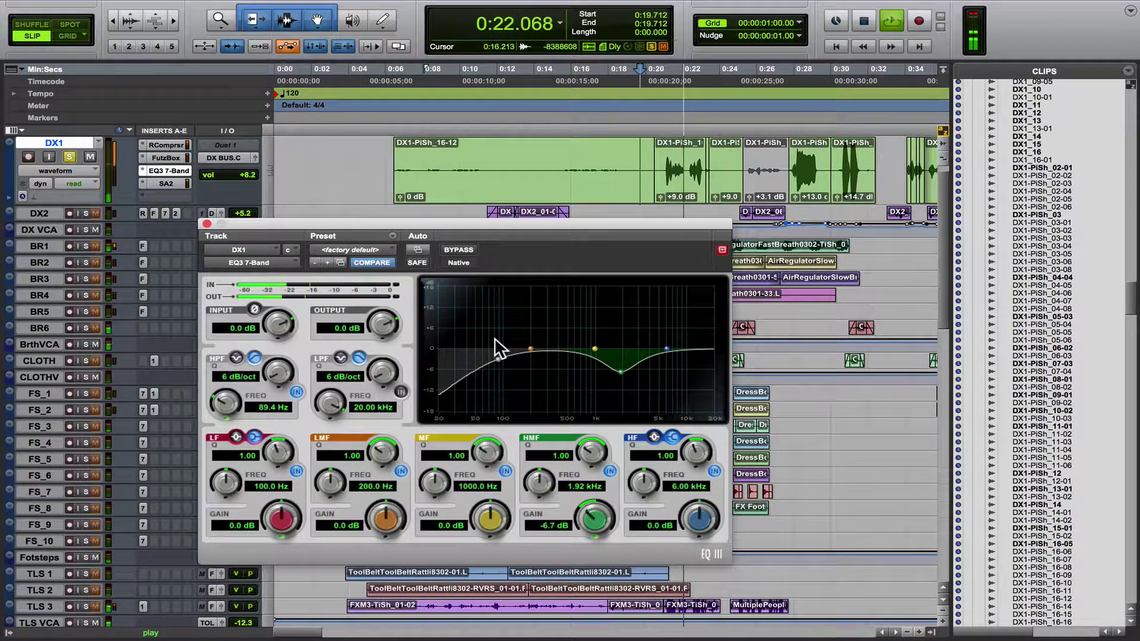
key("space")
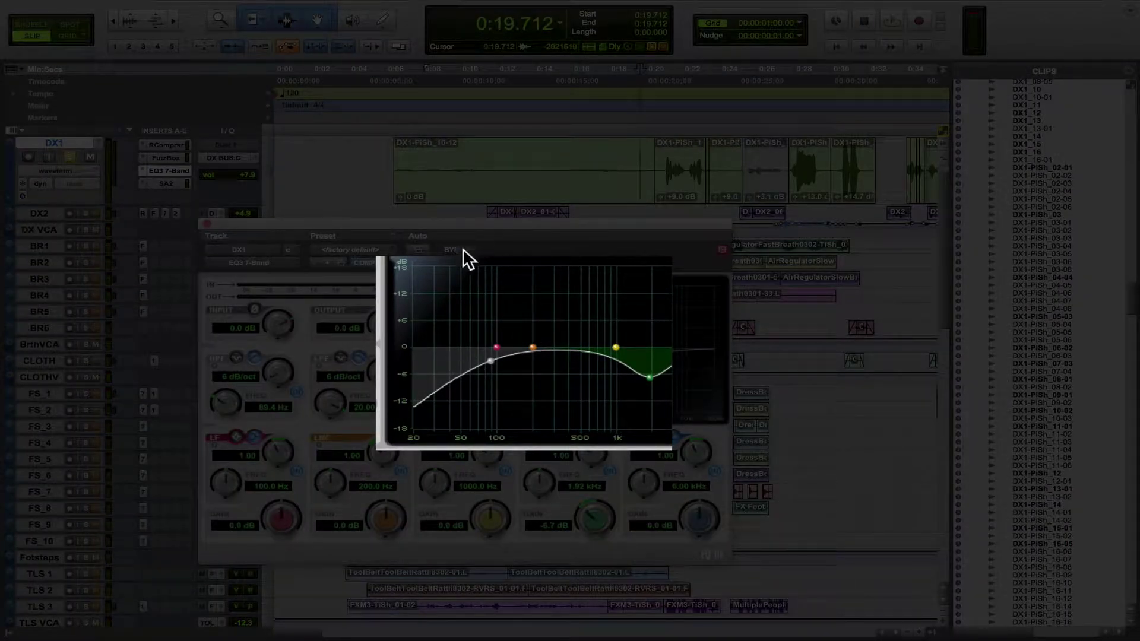
left_click(460, 249)
key("space")
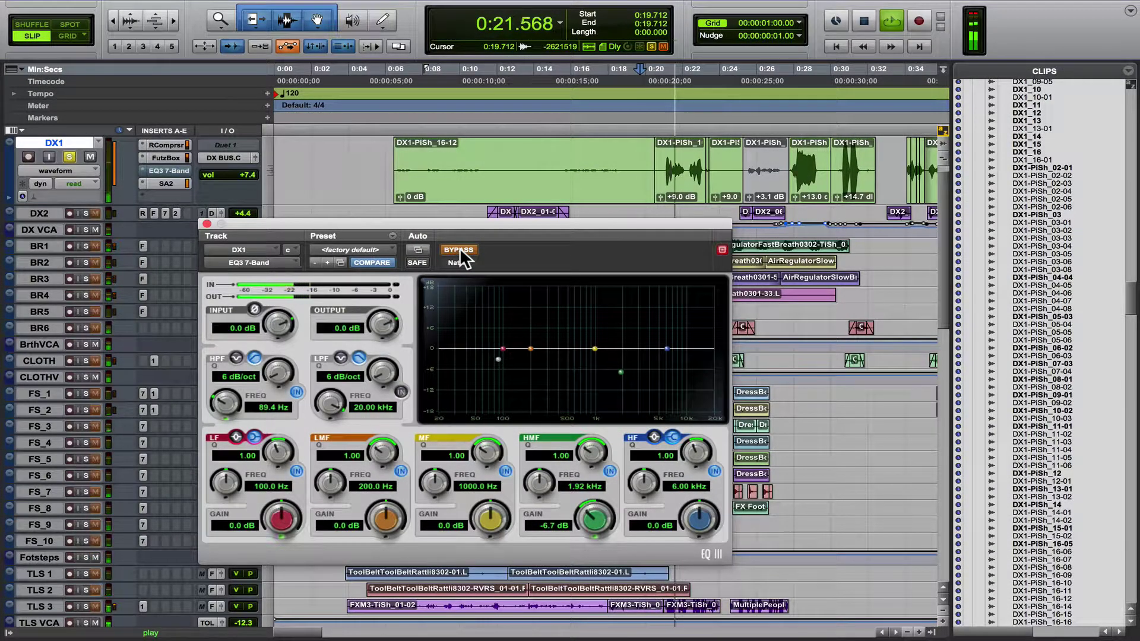
key("space")
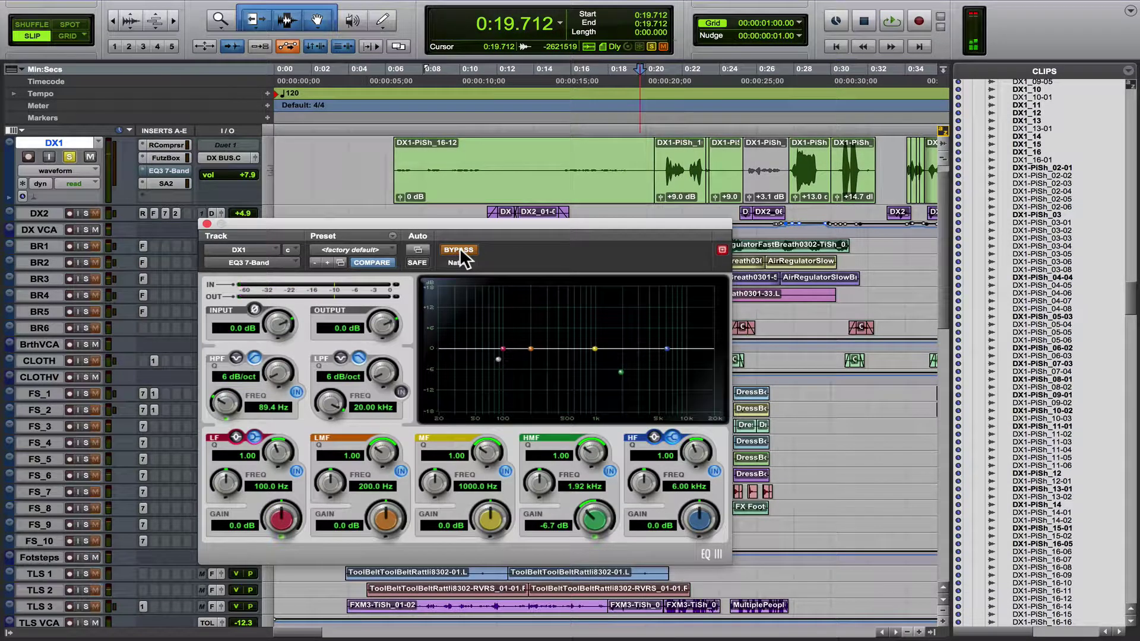
left_click(460, 248)
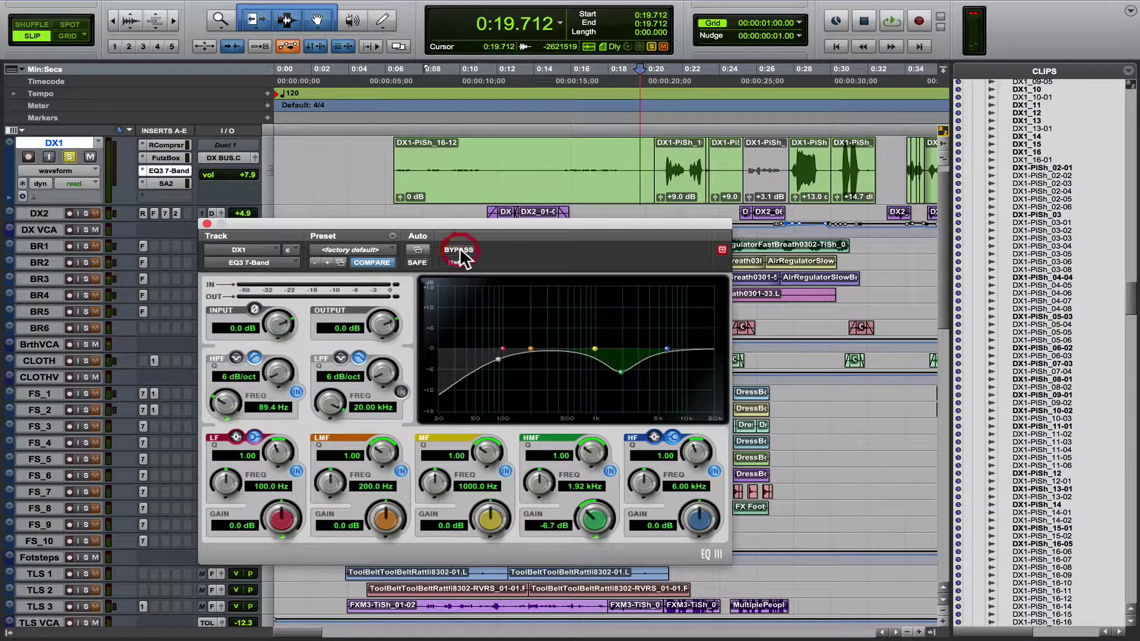
key("space")
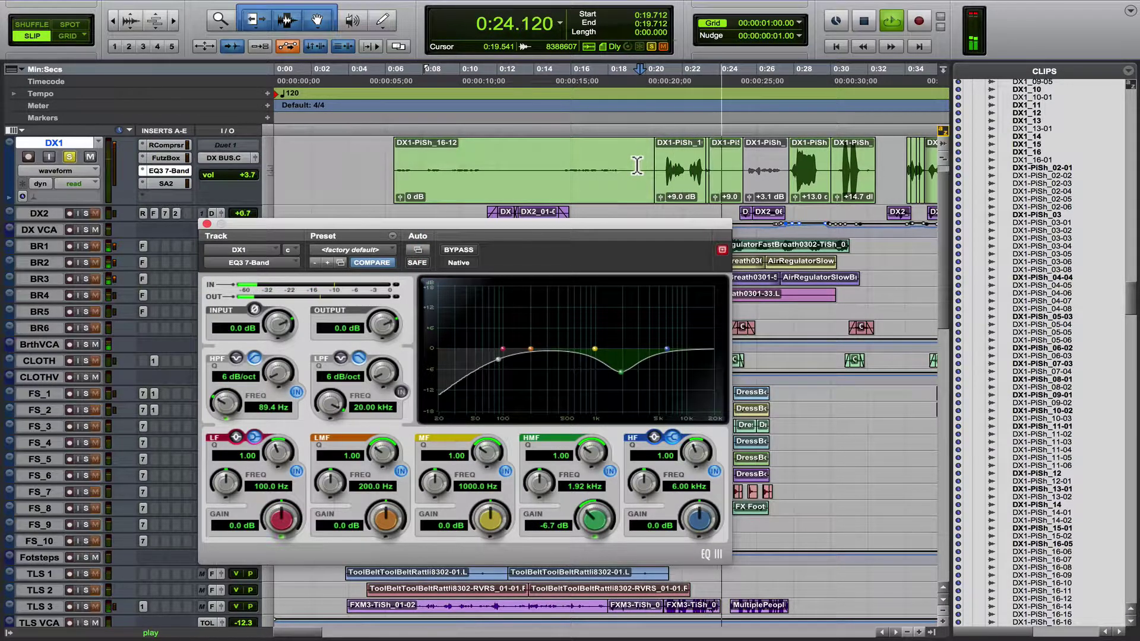
key("space")
Play DX1 unsoloed from 0:21.802, undo an accidental clip change, and raise the EQ window.
left_click(680, 165)
key("ctrl+minus")
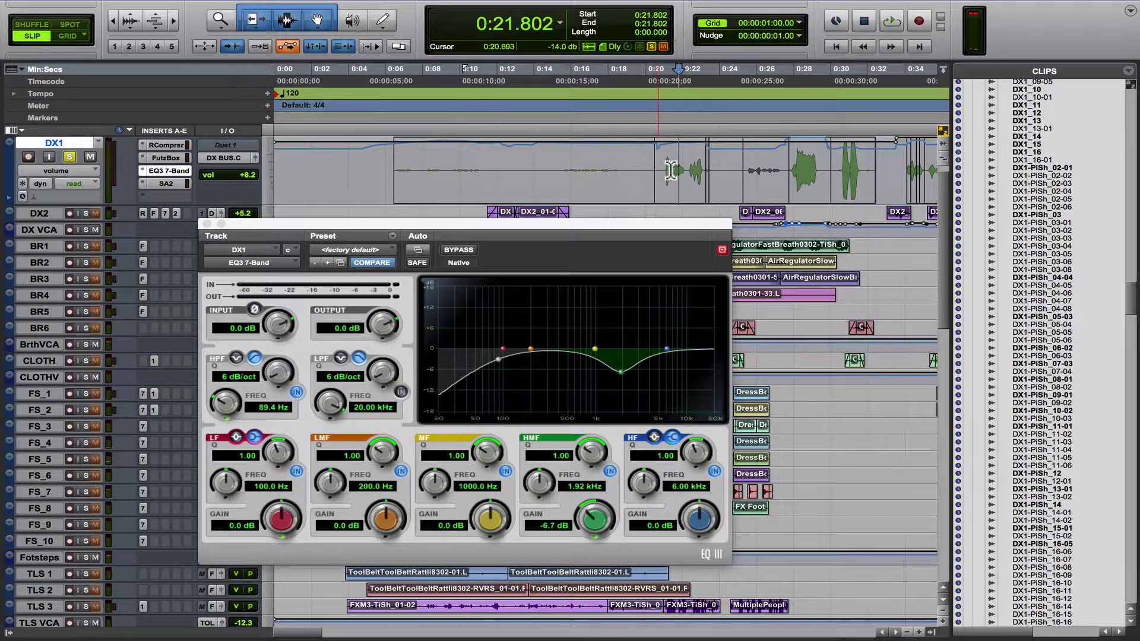
key("ctrl+minus")
key("shift+s")
key("space")
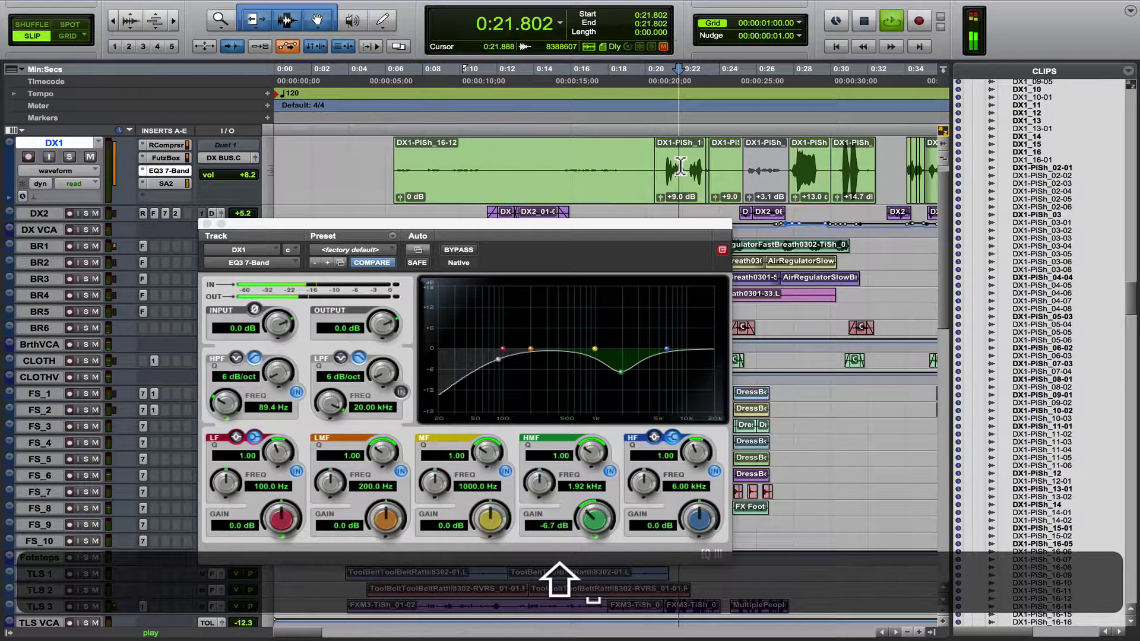
key("space")
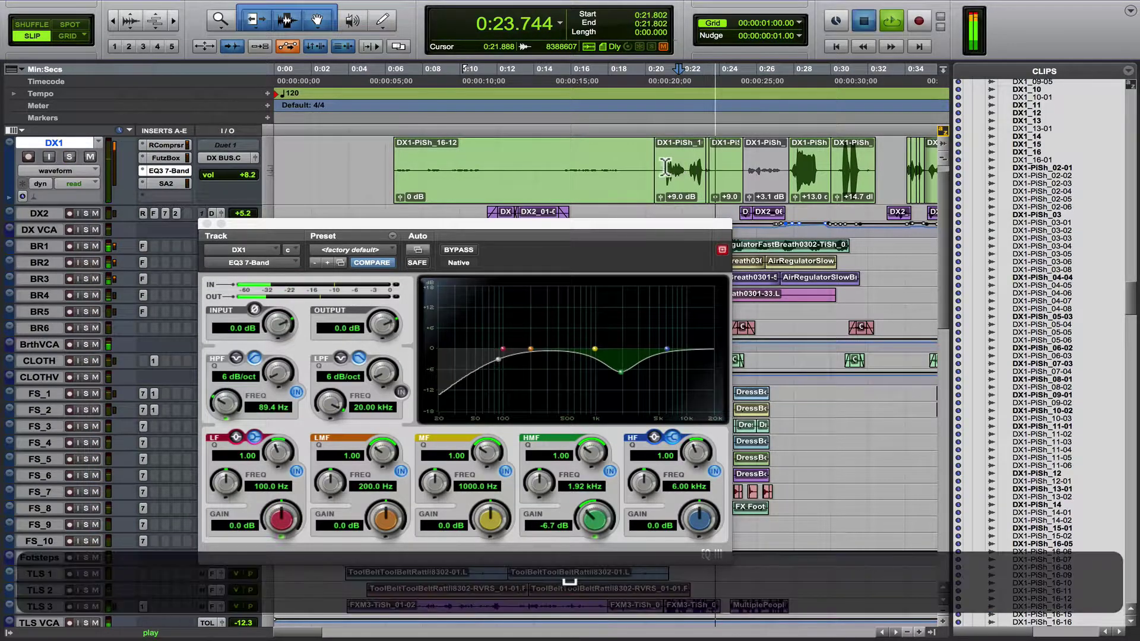
double_click(671, 166)
key("z")
key("z")
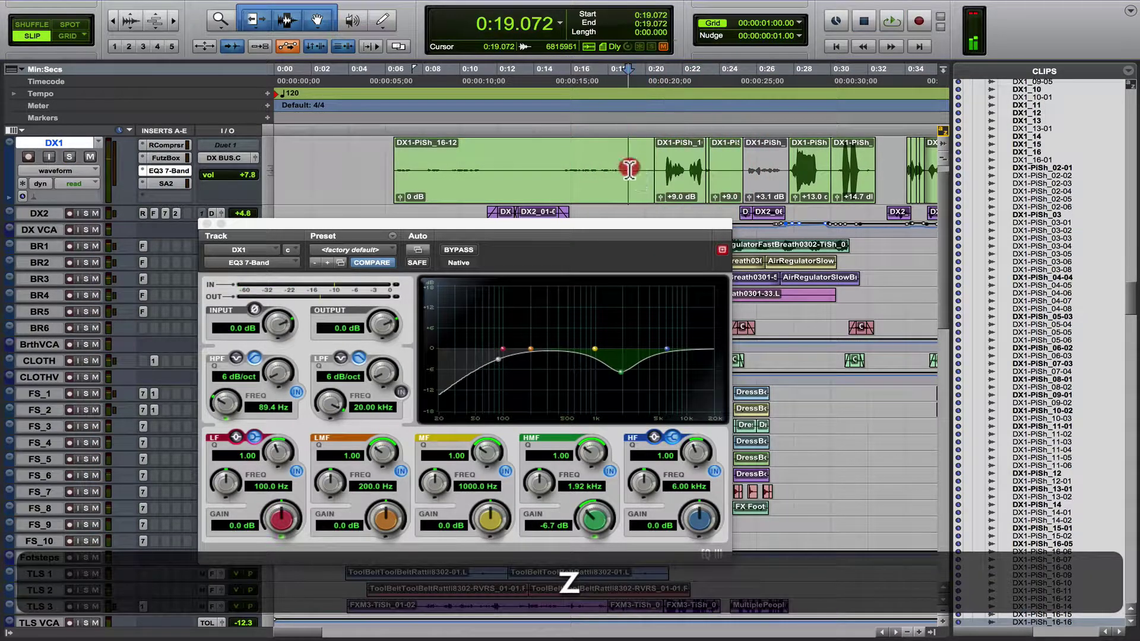
left_click_drag(418, 223, 410, 184)
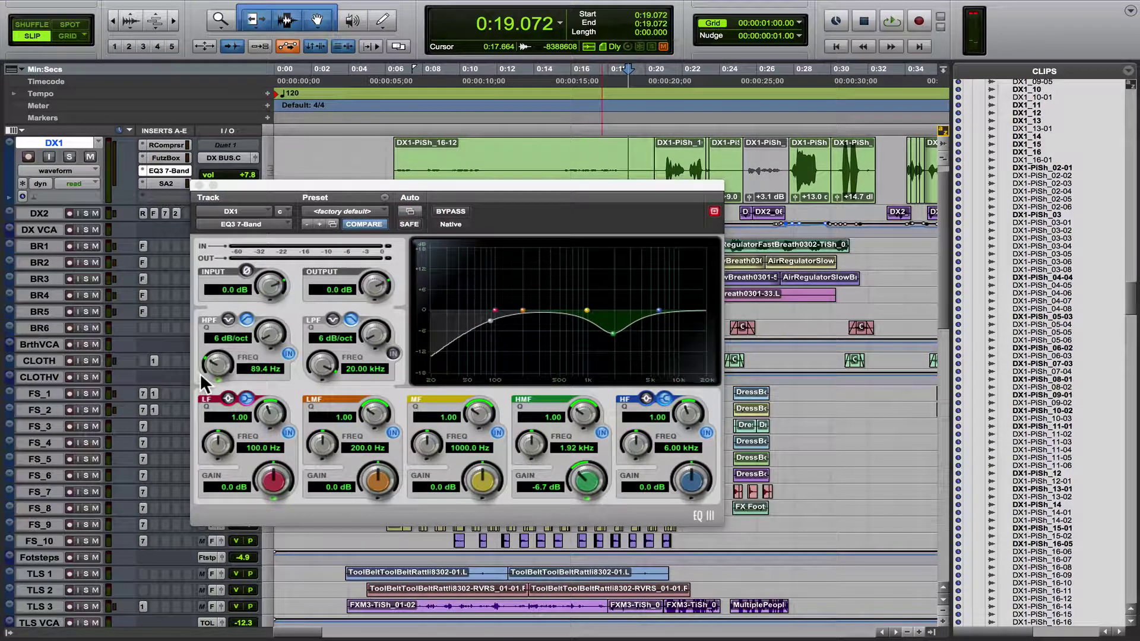
Show DX1's High-Pass Freq automation lane and move the EQ window down and right.
left_click(222, 360, "ctrl+super")
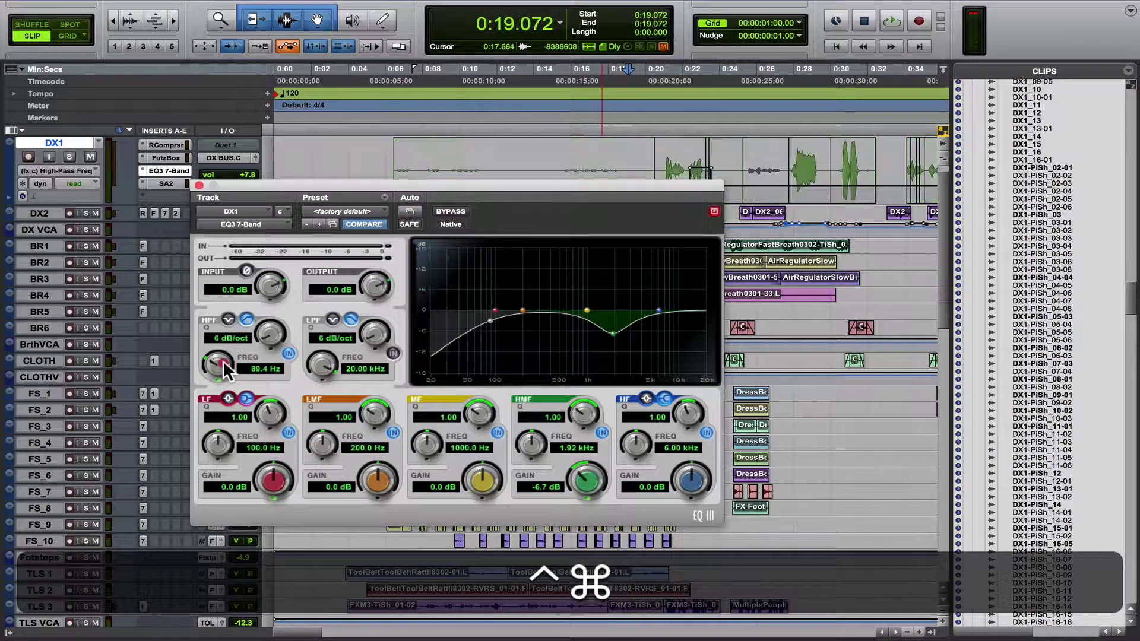
left_click_drag(453, 186, 588, 230)
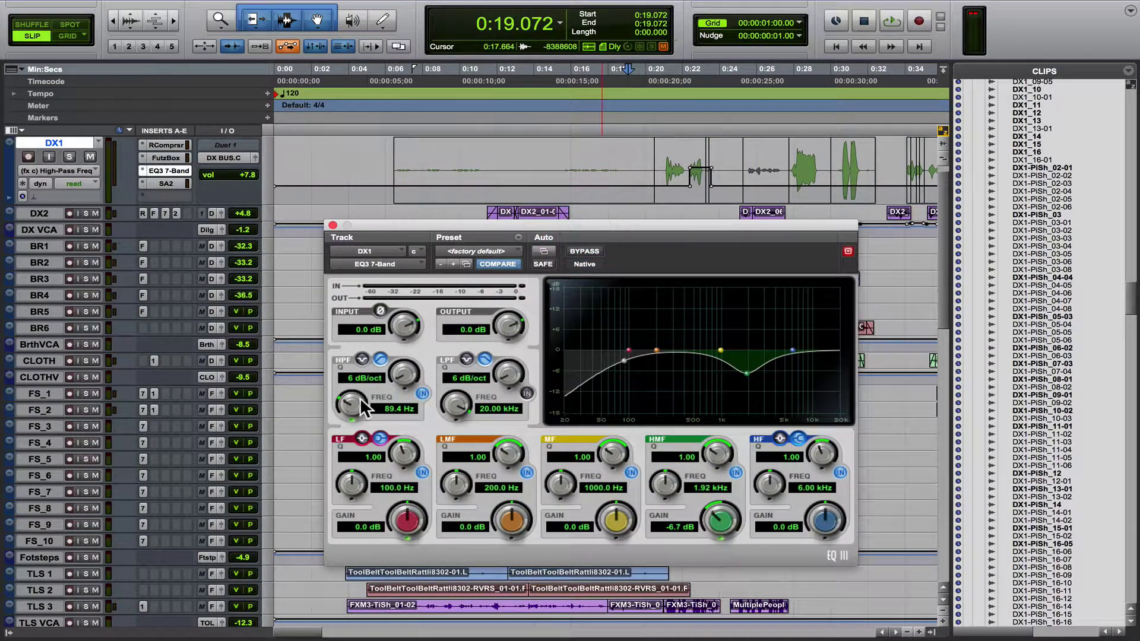
key("ctrl+super")
left_click_drag(629, 223, 633, 215)
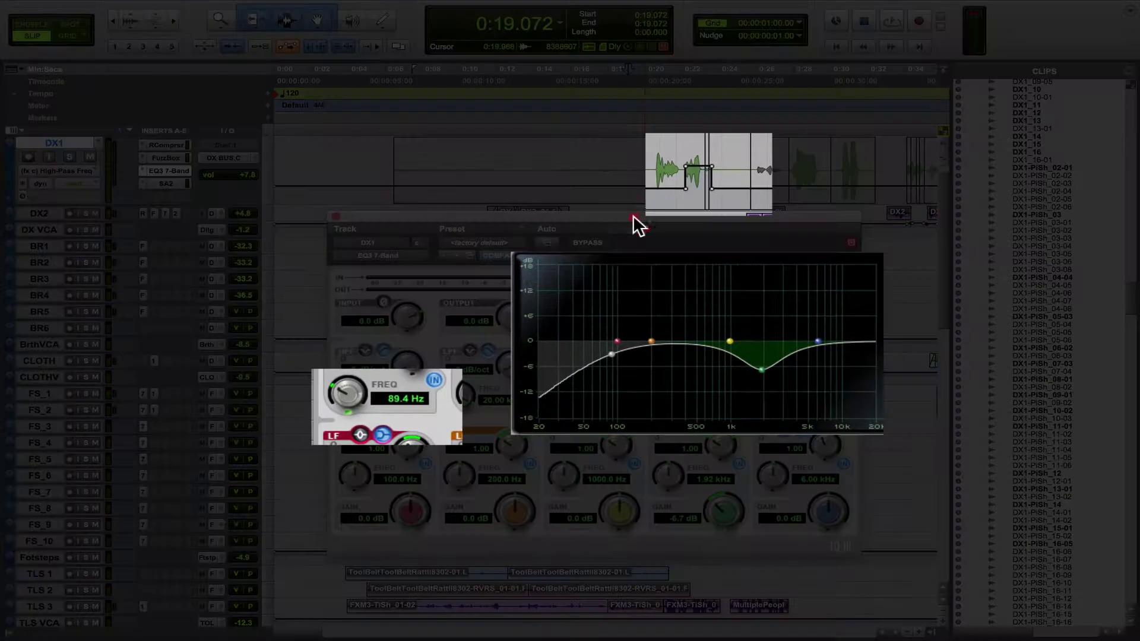
key("ctrl+super")
key("ctrl")
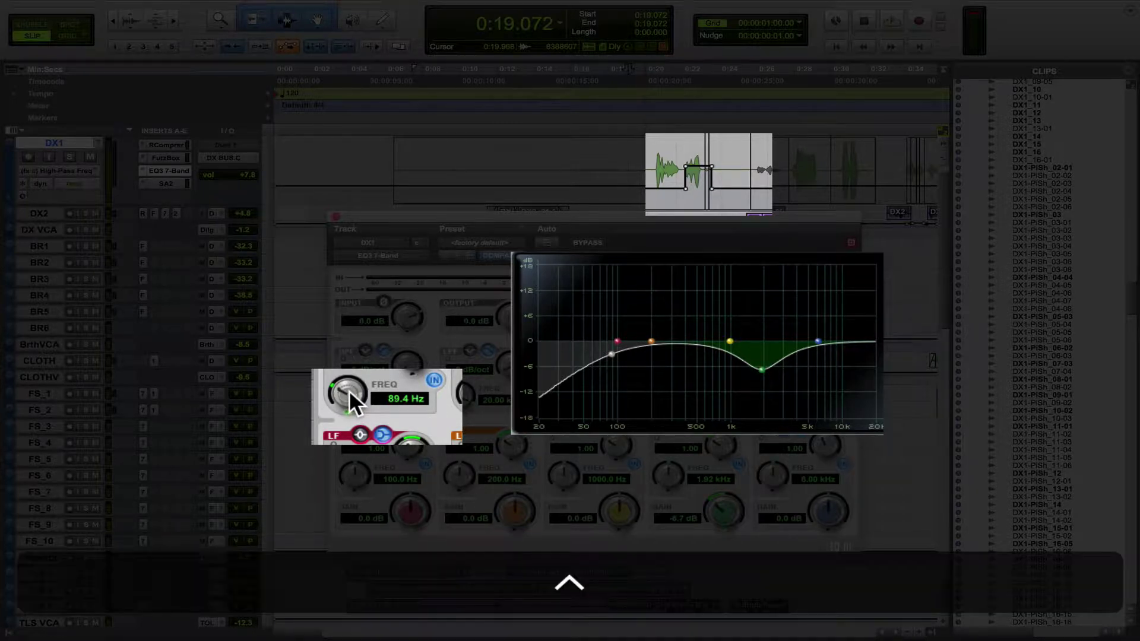
key("ctrl+super")
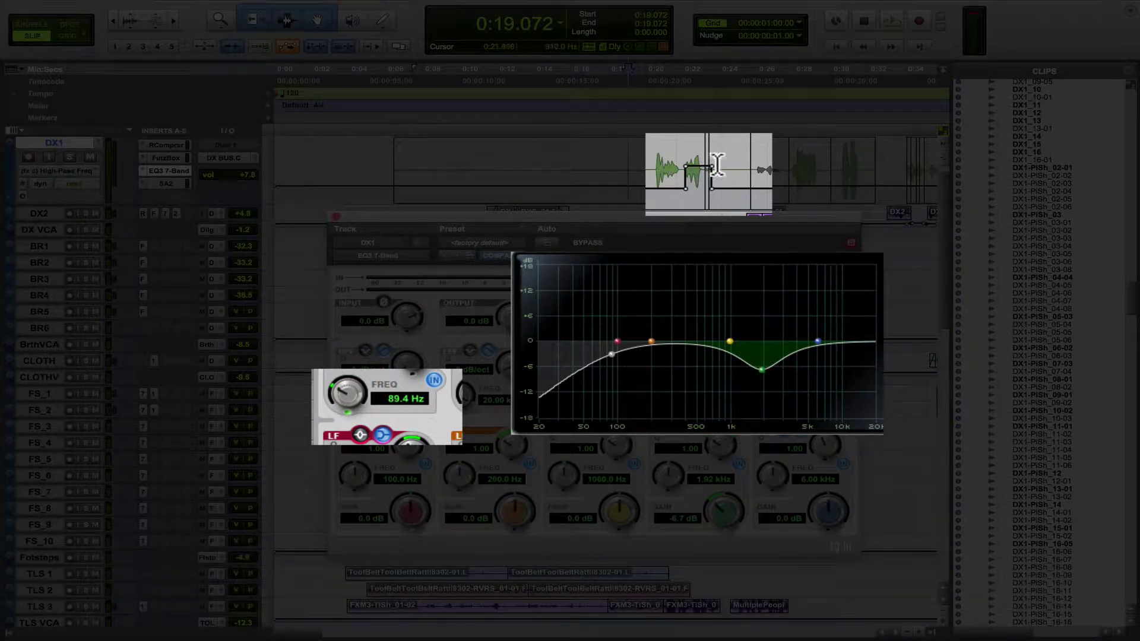
Solo DX1 and audition the automated high-pass sweep from 0:20.821.
left_click(652, 173)
key("shift+s")
key("space")
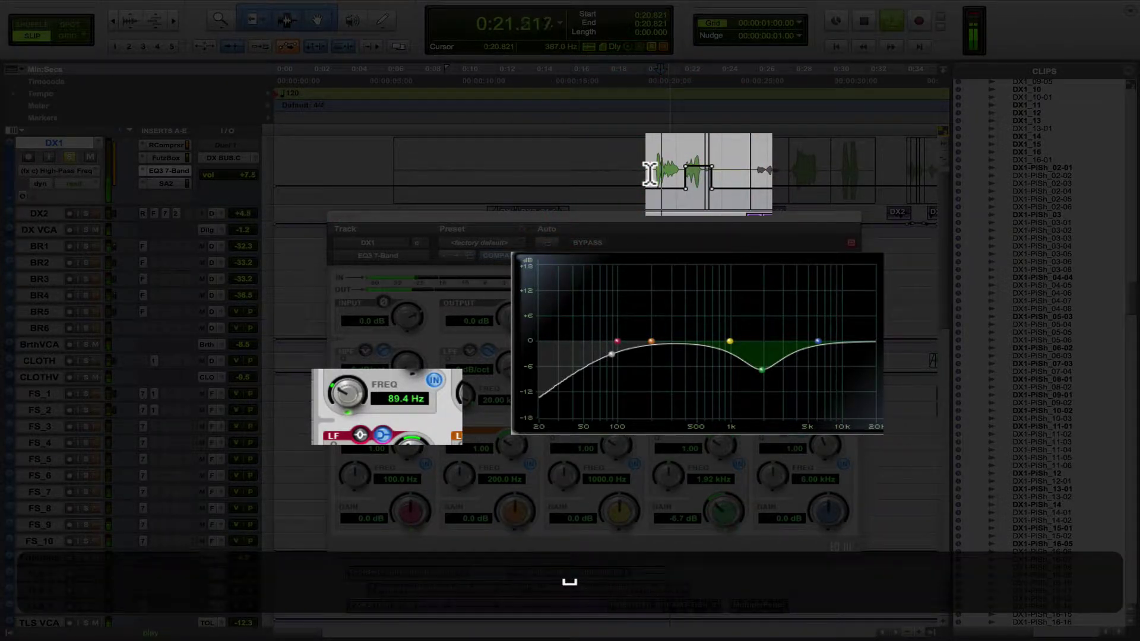
key("space")
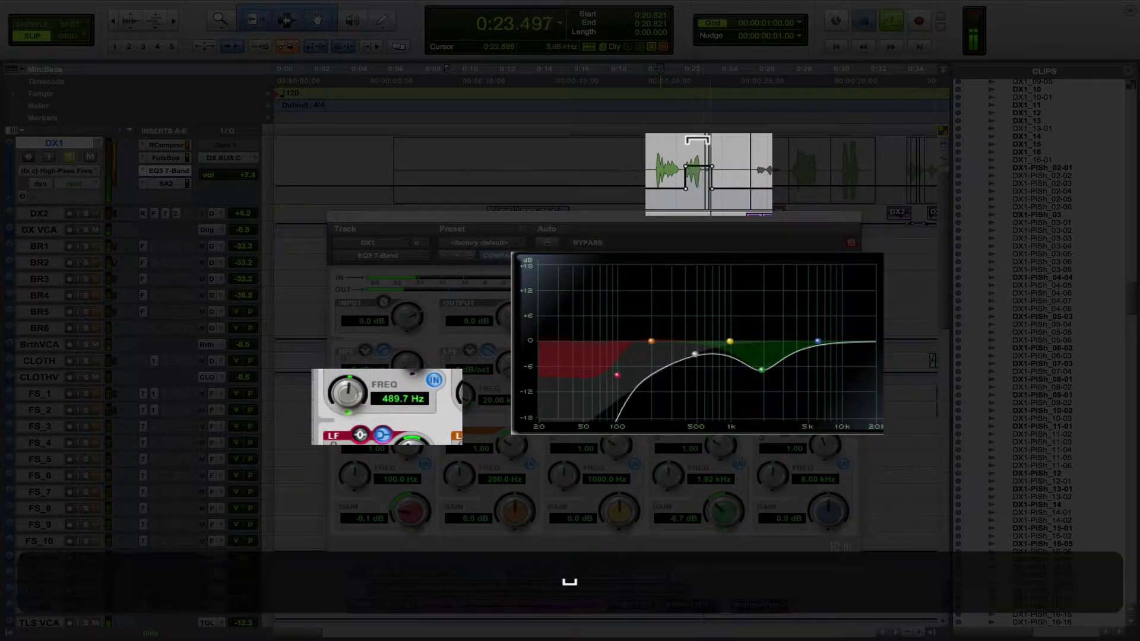
Delete the High-Pass Freq automation between 0:21.930 and 0:24.106, then play back.
left_click(349, 399, "ctrl+super")
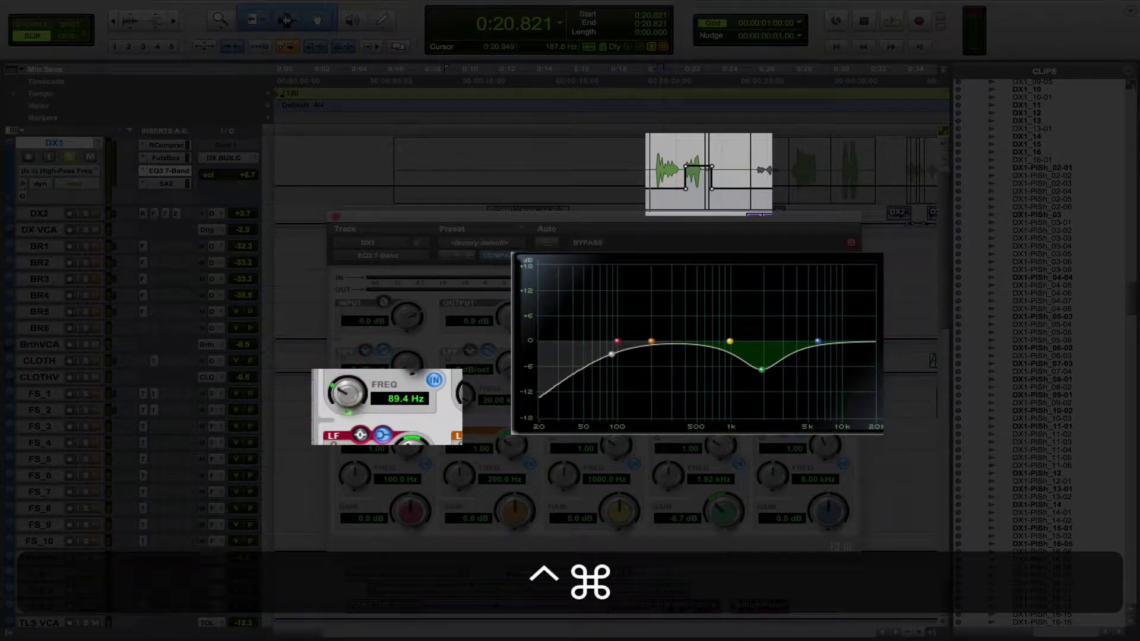
key("alt+ctrl+minus")
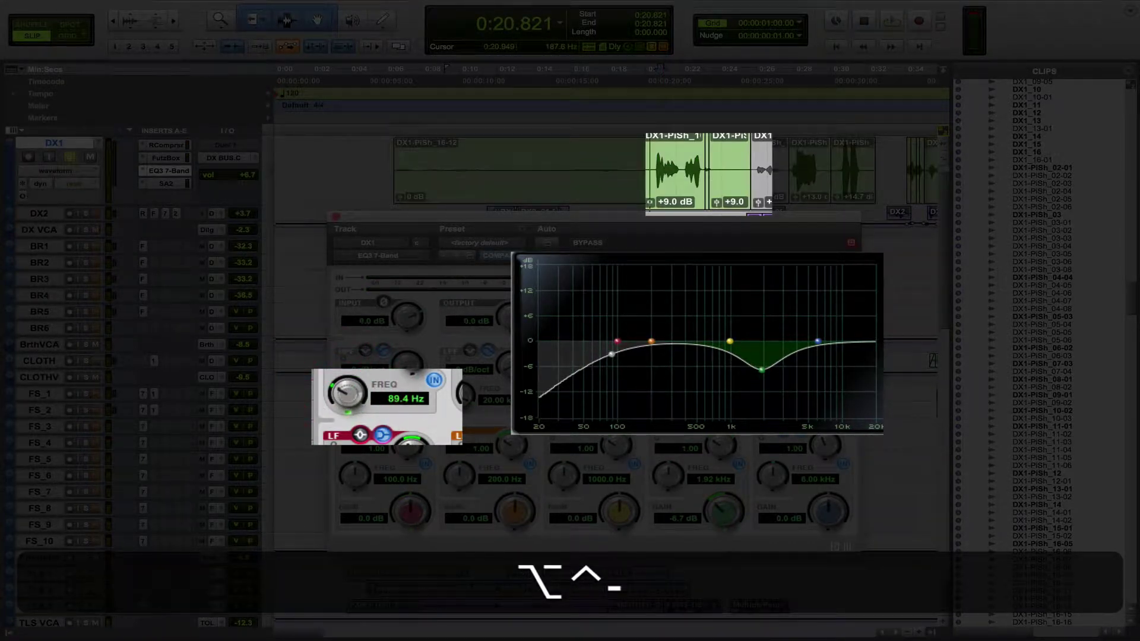
left_click(350, 399, "ctrl+super")
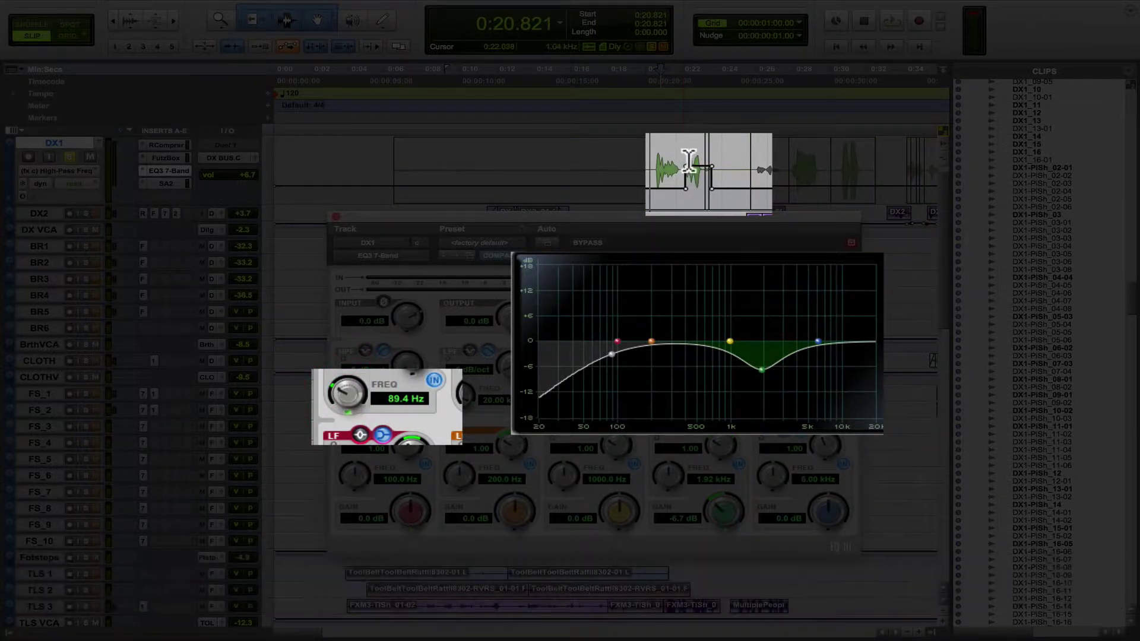
left_click_drag(675, 160, 724, 169)
key("BackSpace")
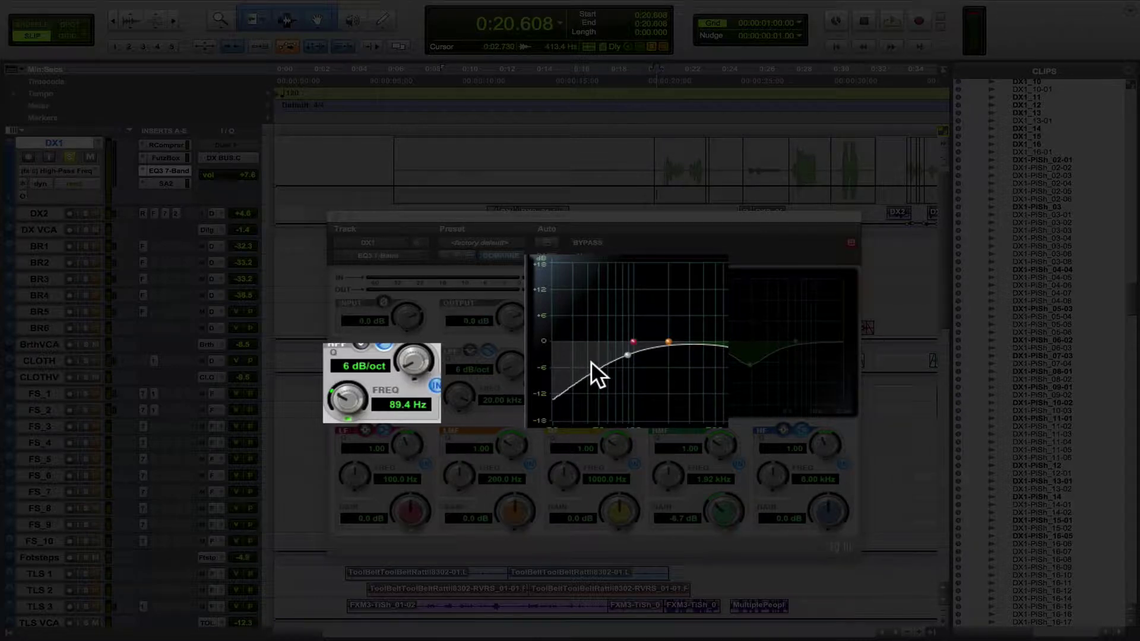
key("space")
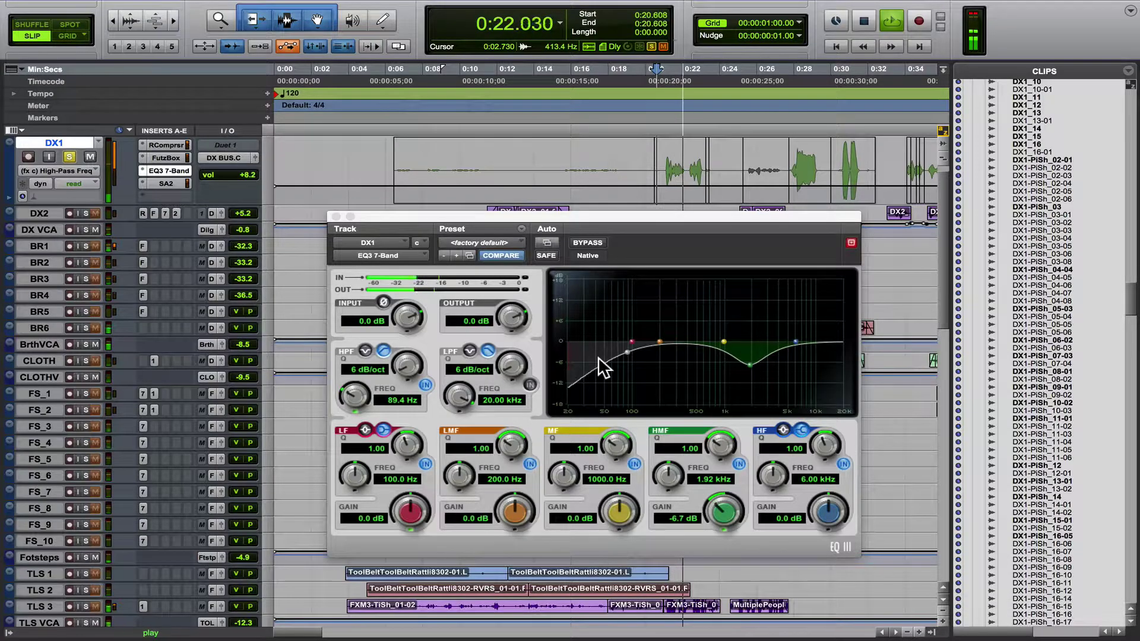
Show Low Band Gain automation, clear automation at 0:21.717, and audition from 0:19.797.
key("space")
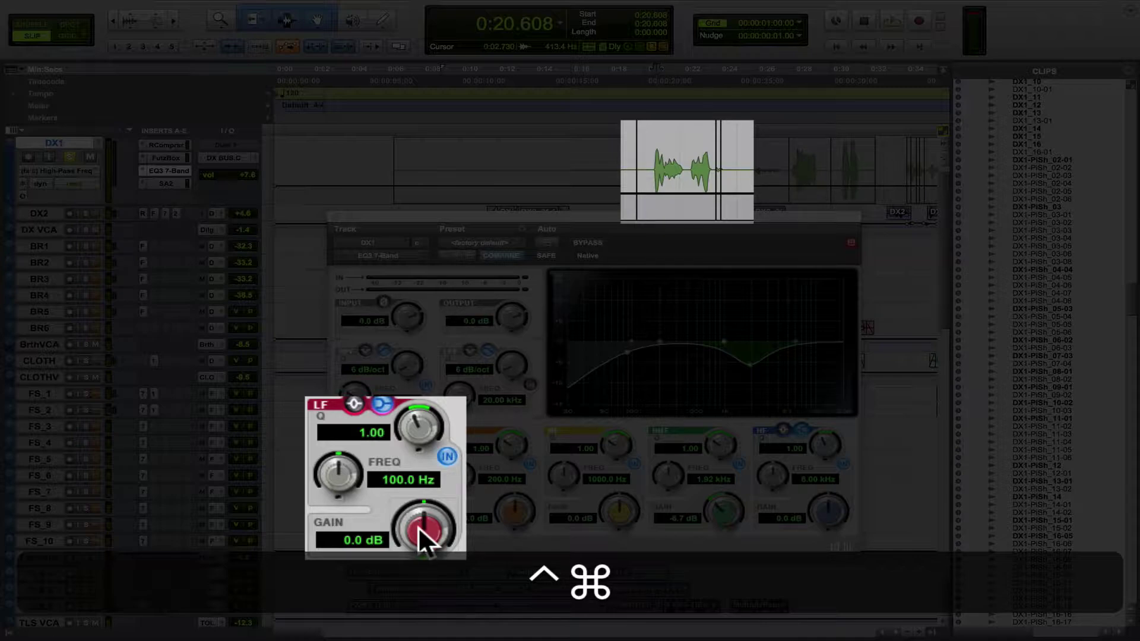
left_click(418, 526, "ctrl+super")
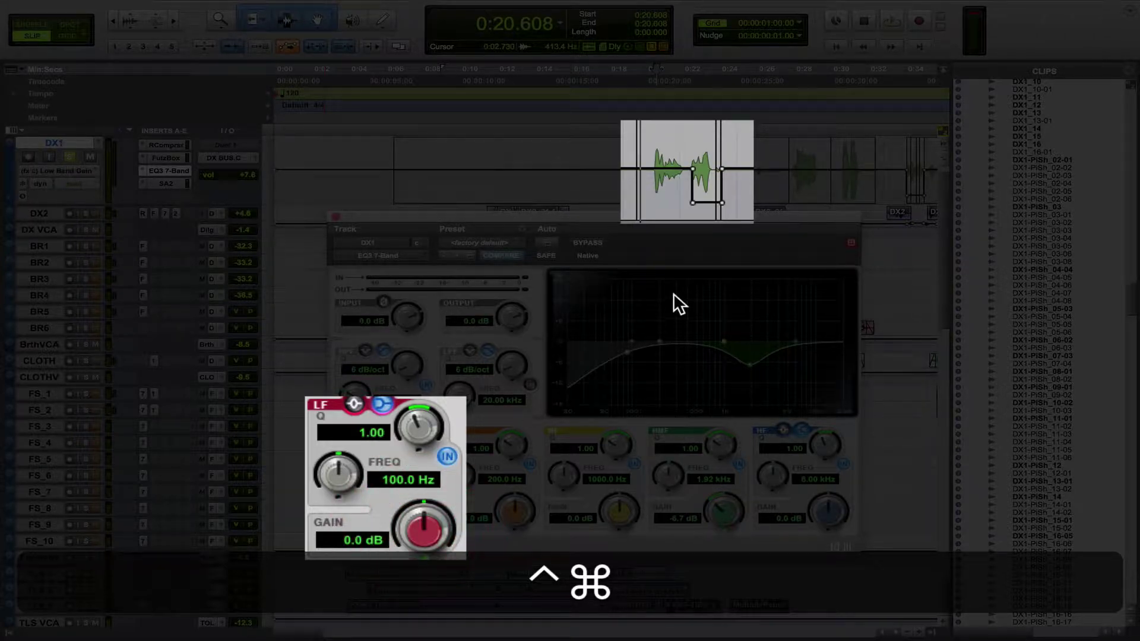
left_click(711, 190)
key("BackSpace")
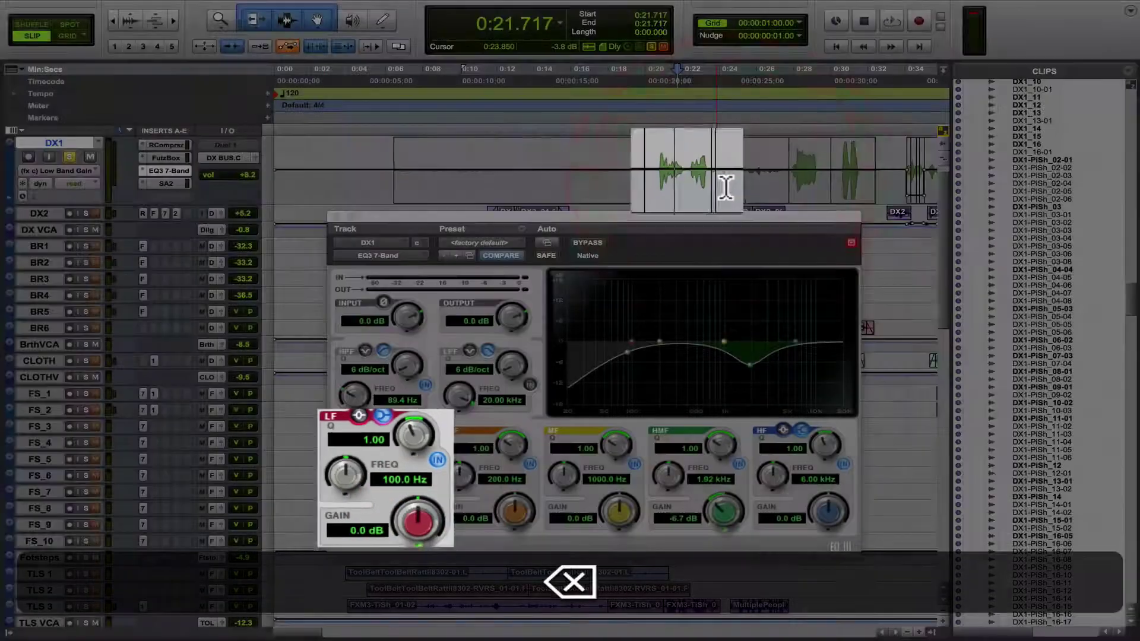
left_click(642, 173)
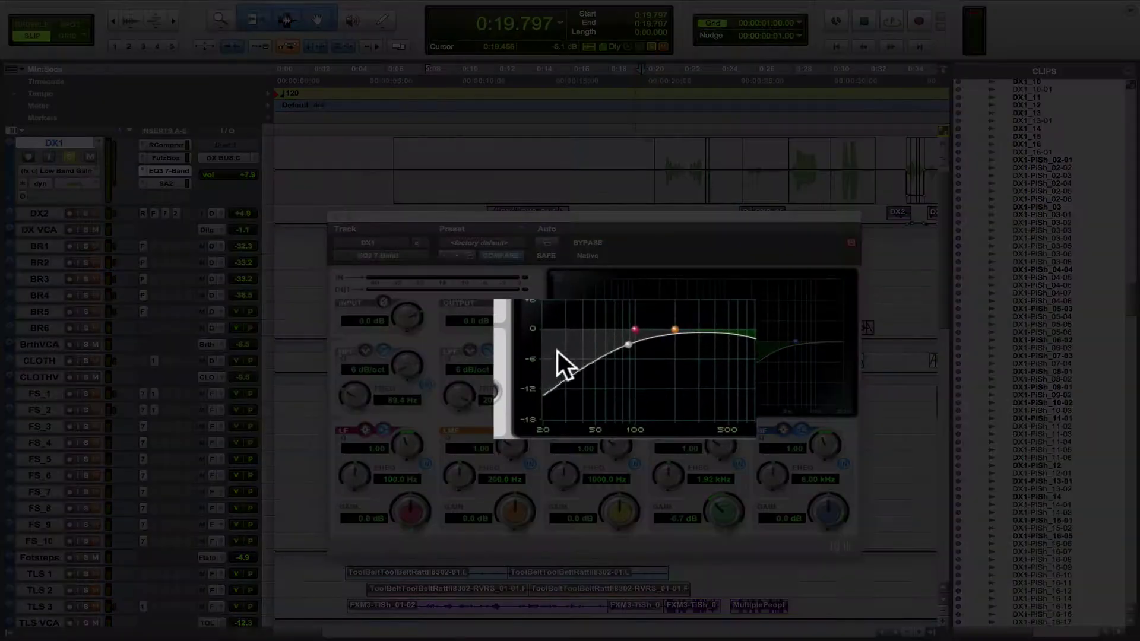
key("space")
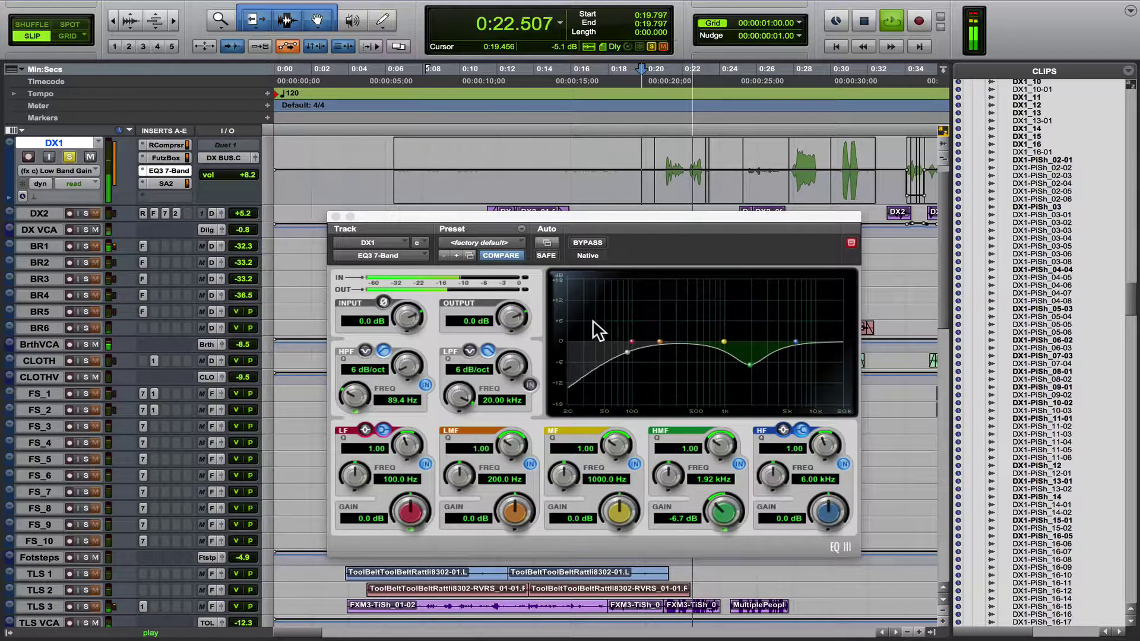
key("space")
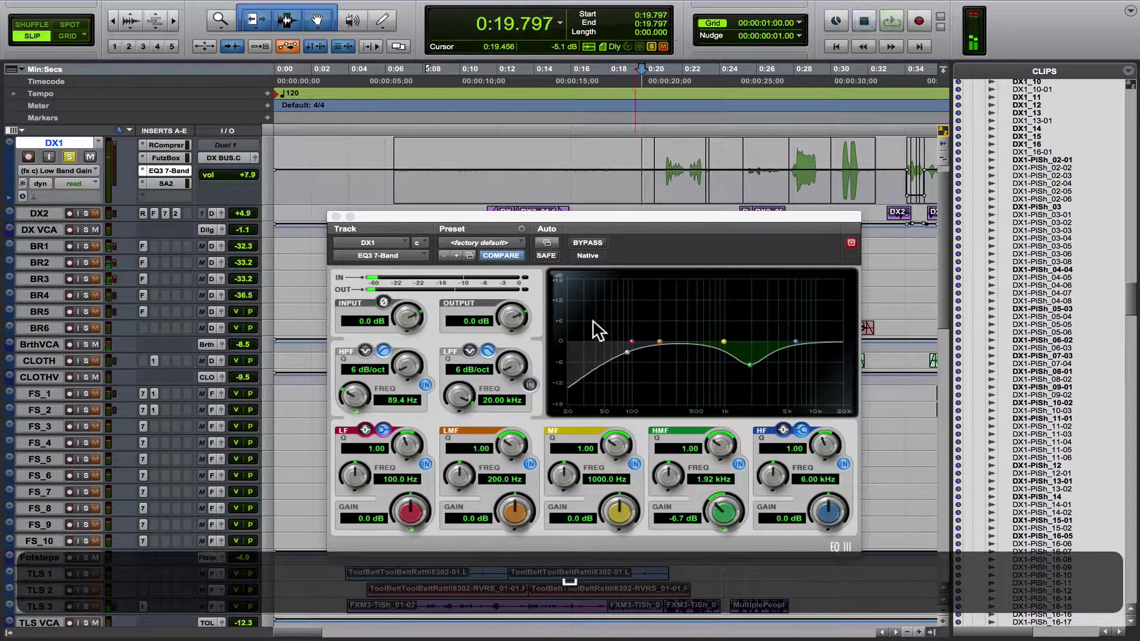
Undo, delete the stray volume dip, and return DX1 to its waveform view.
key("z")
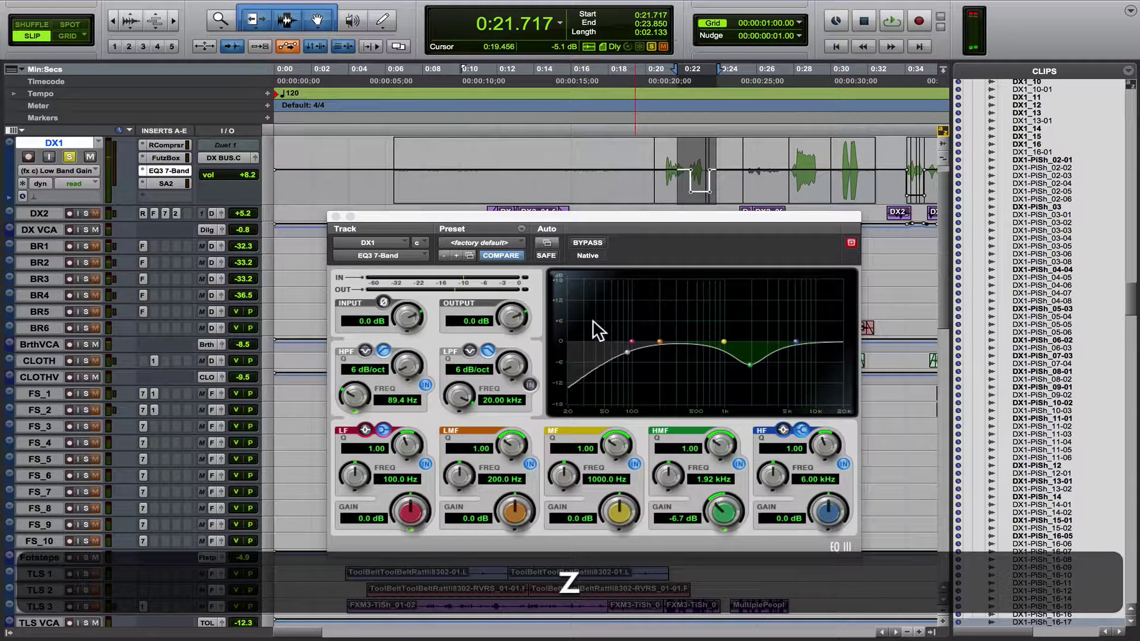
key("BackSpace")
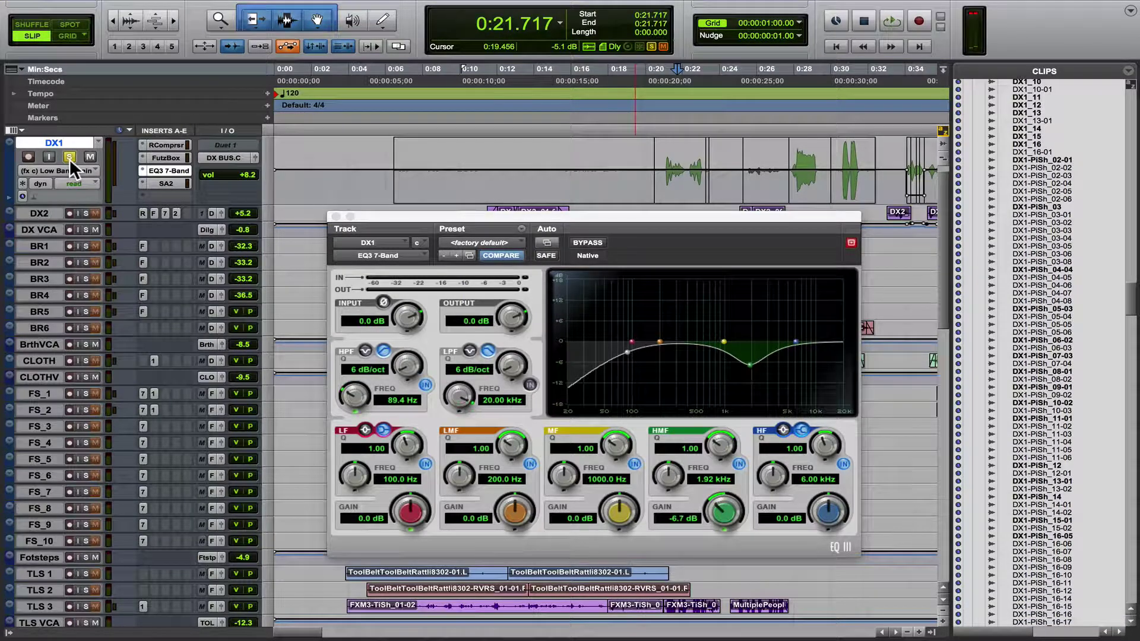
key("ctrl+minus")
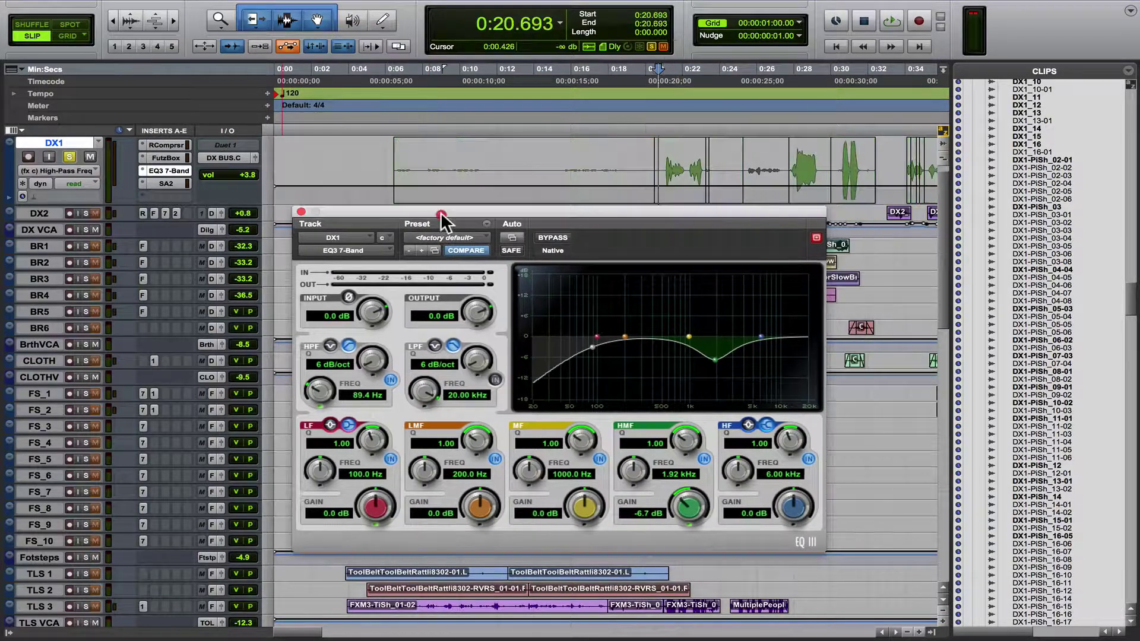
left_click_drag(441, 212, 470, 217)
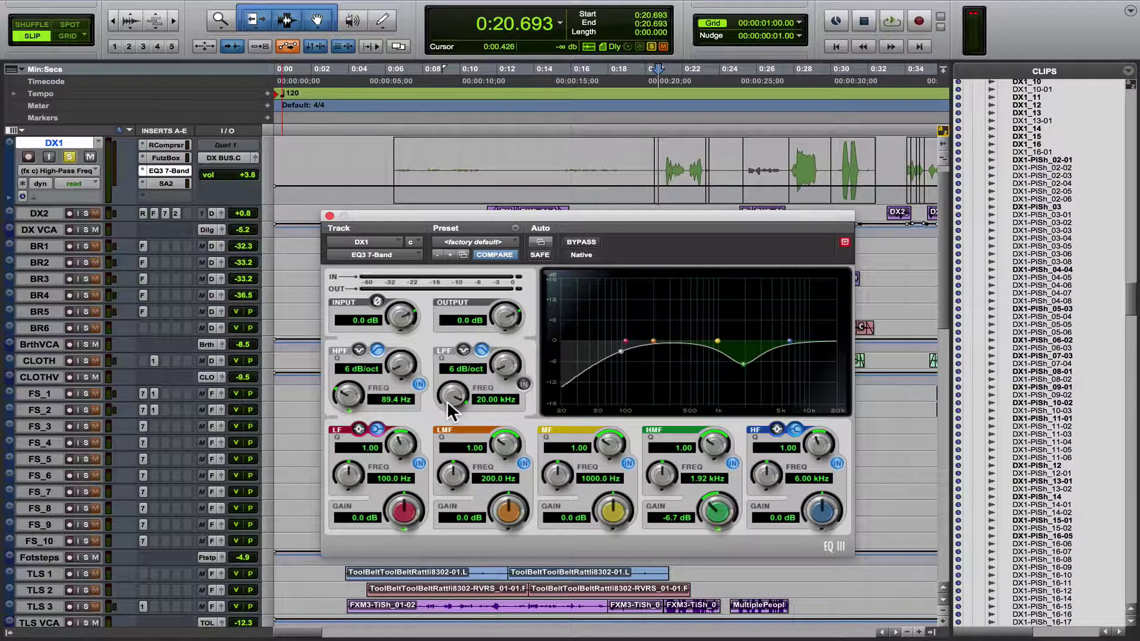
Enable automation for the EQ3 Low-Pass Freq parameter via the LPF FREQ knob's menu.
key("ctrl+alt+super")
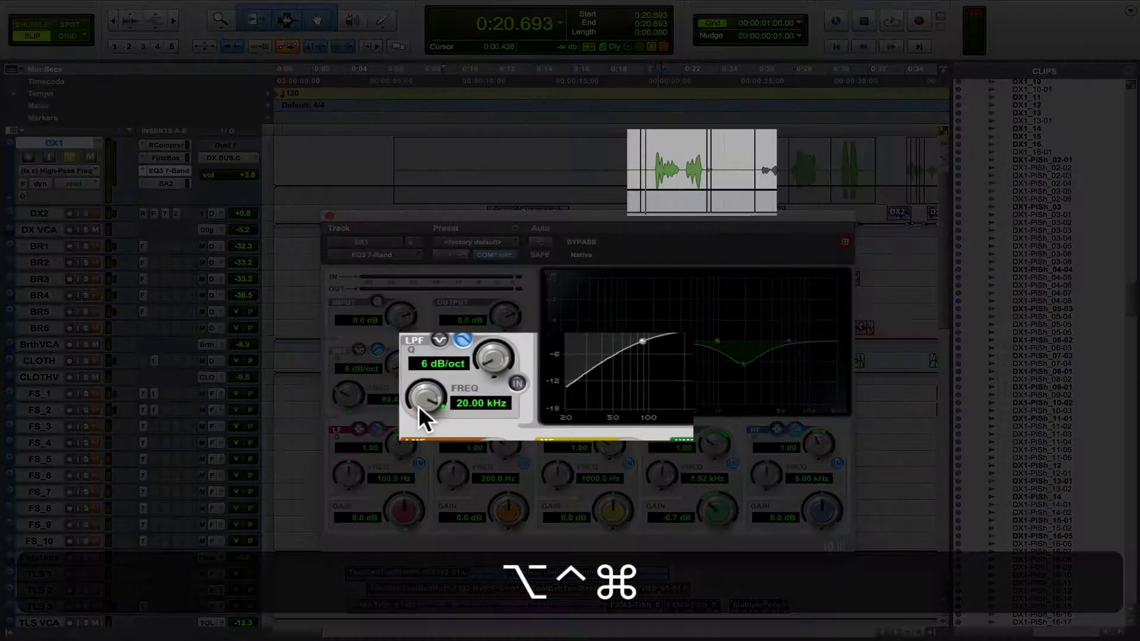
left_click(419, 405, "ctrl+alt+super")
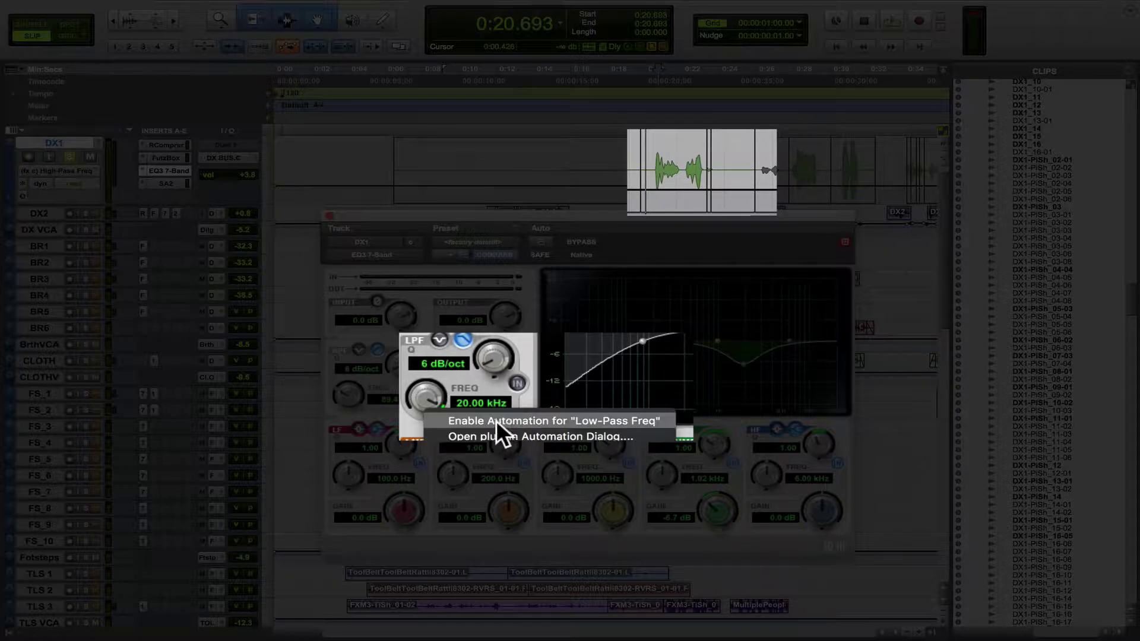
left_click(568, 412)
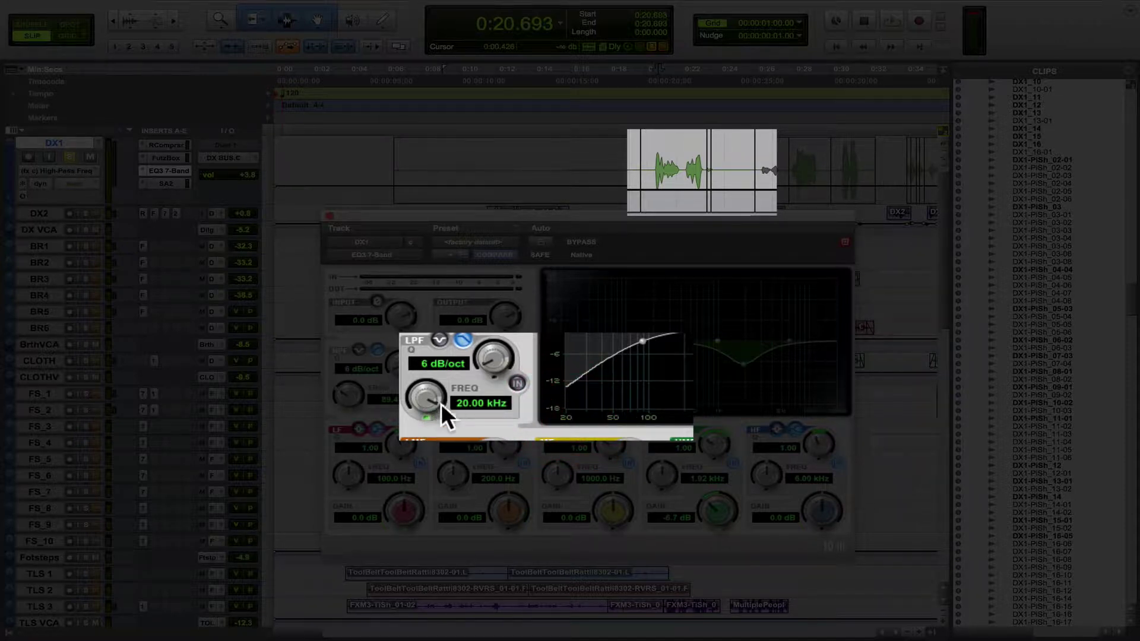
key("ctrl+super")
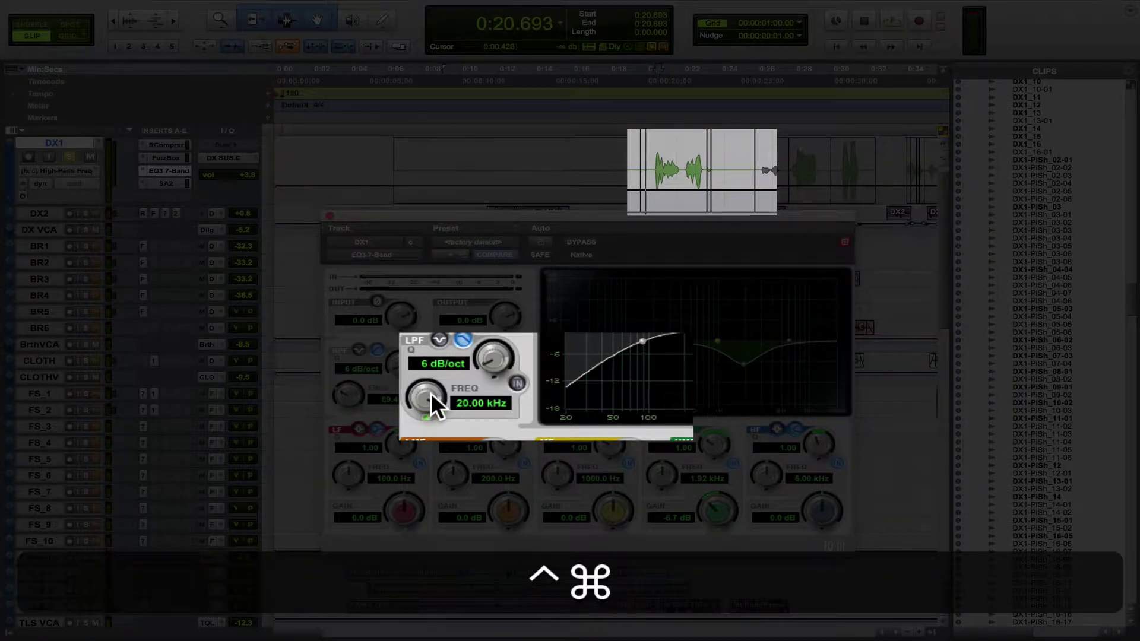
Show DX1's Low-Pass Freq lane, audition the trial dip from 0:20.224, then delete it.
left_click(432, 395, "ctrl+super")
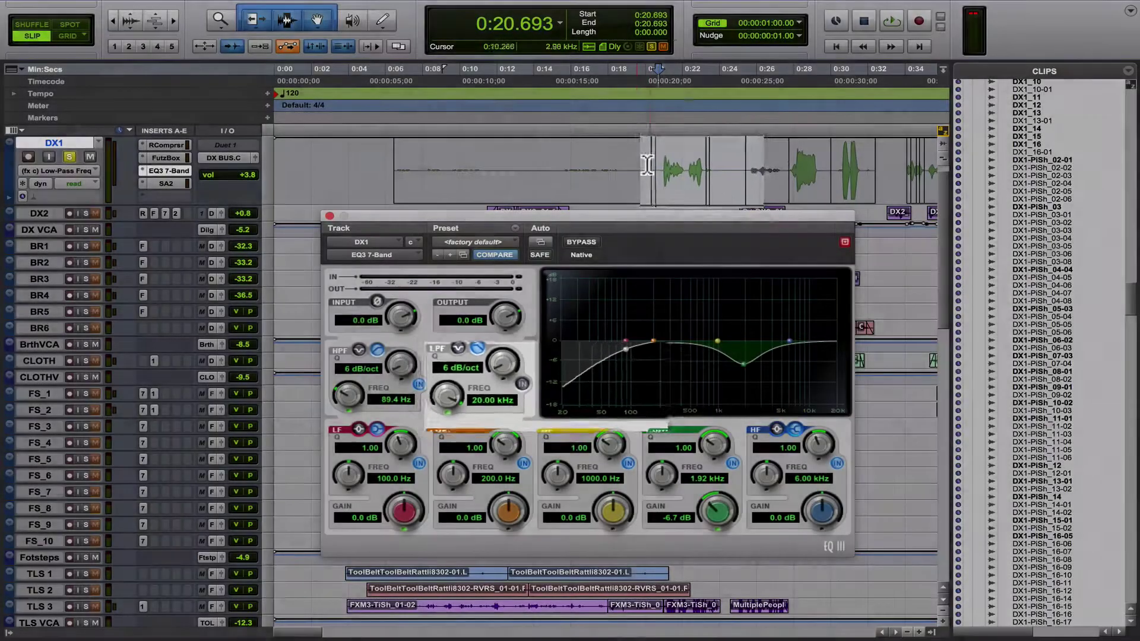
left_click(621, 169)
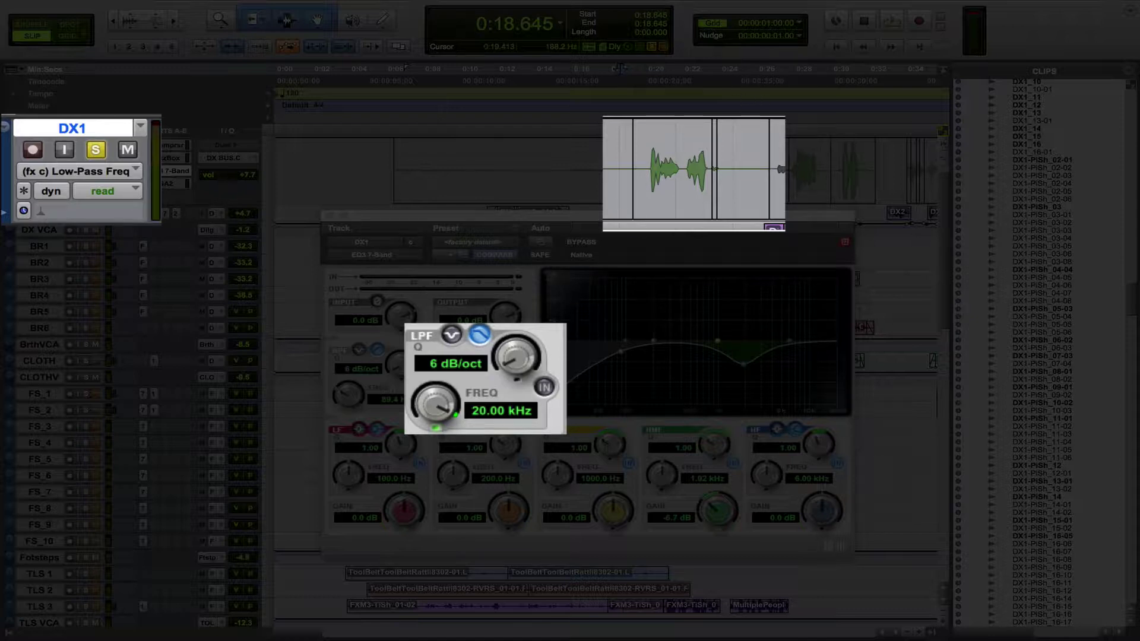
left_click_drag(648, 166, 672, 162)
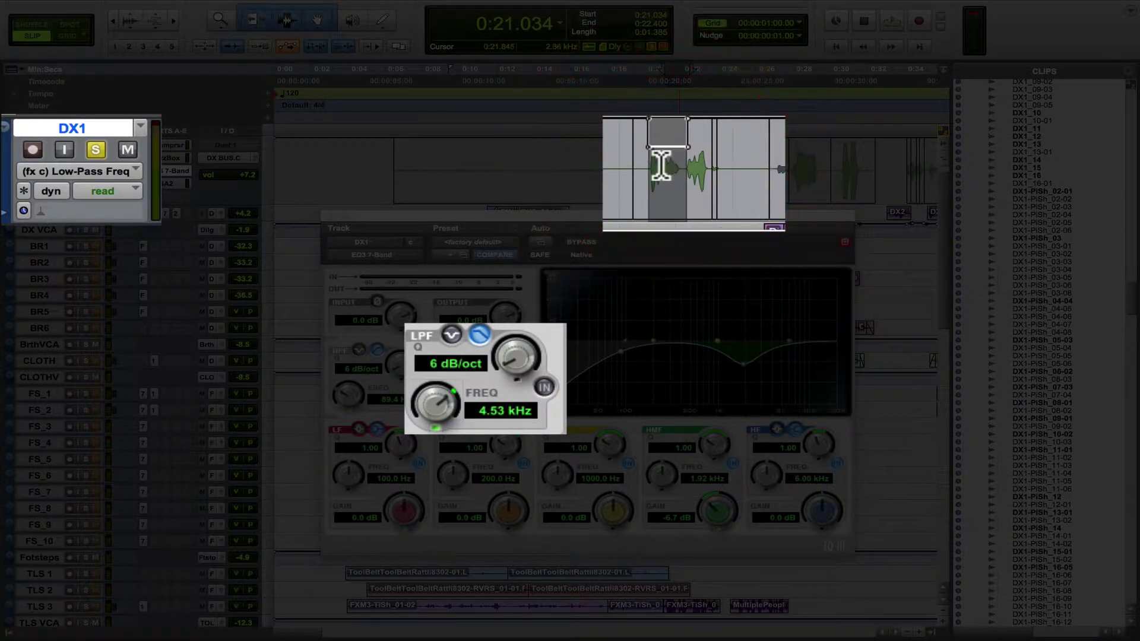
left_click(662, 168)
left_click(627, 170)
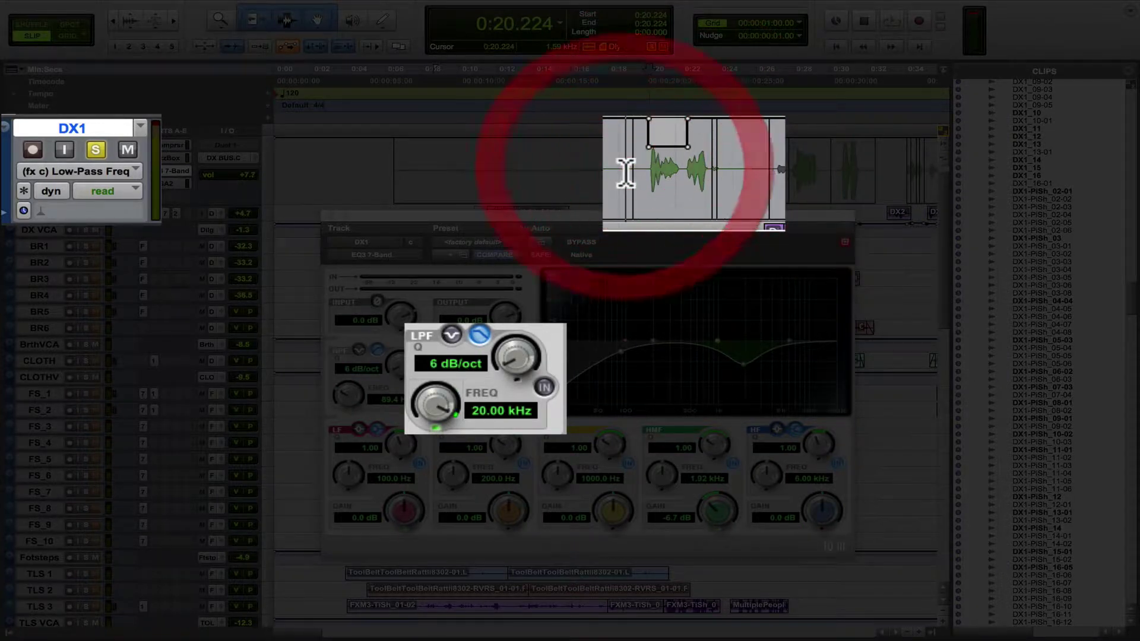
key("space")
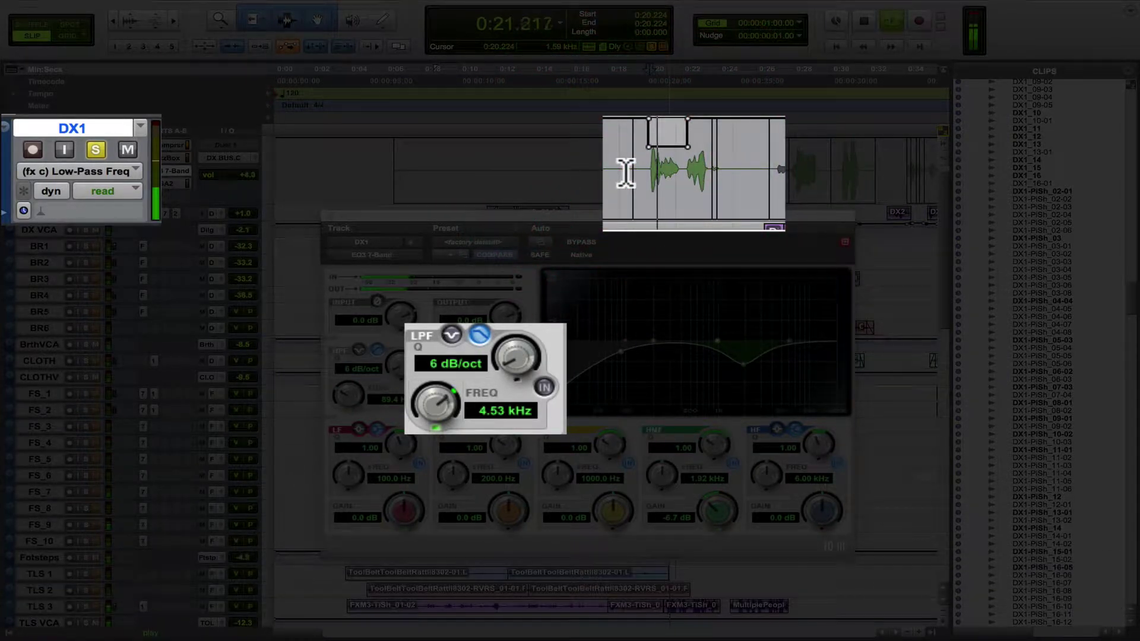
key("space")
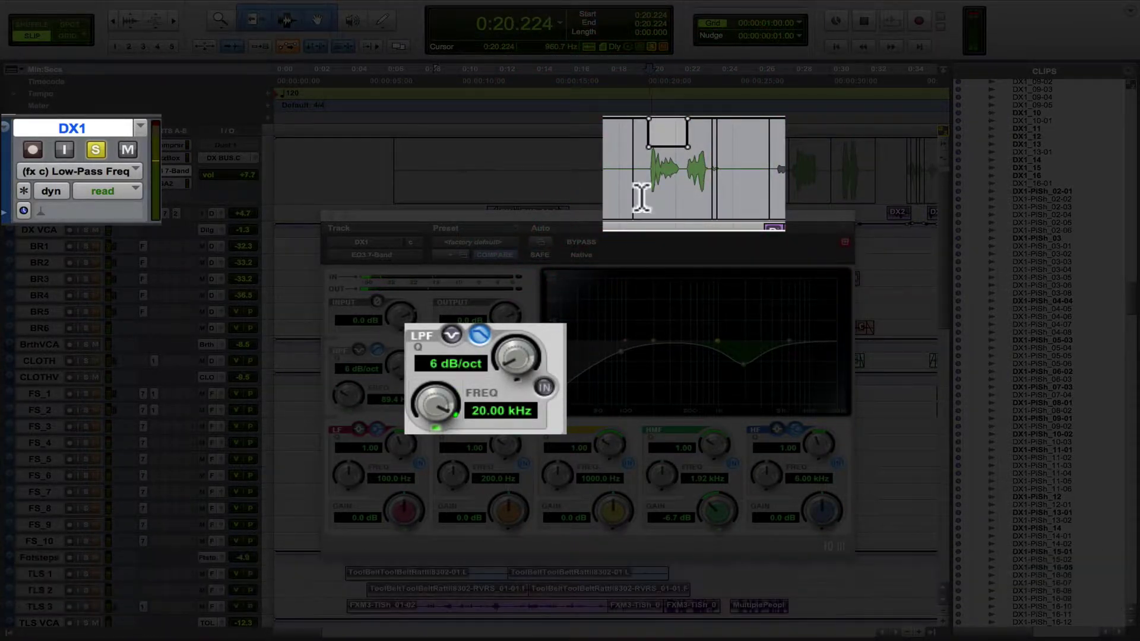
left_click_drag(647, 177, 710, 150)
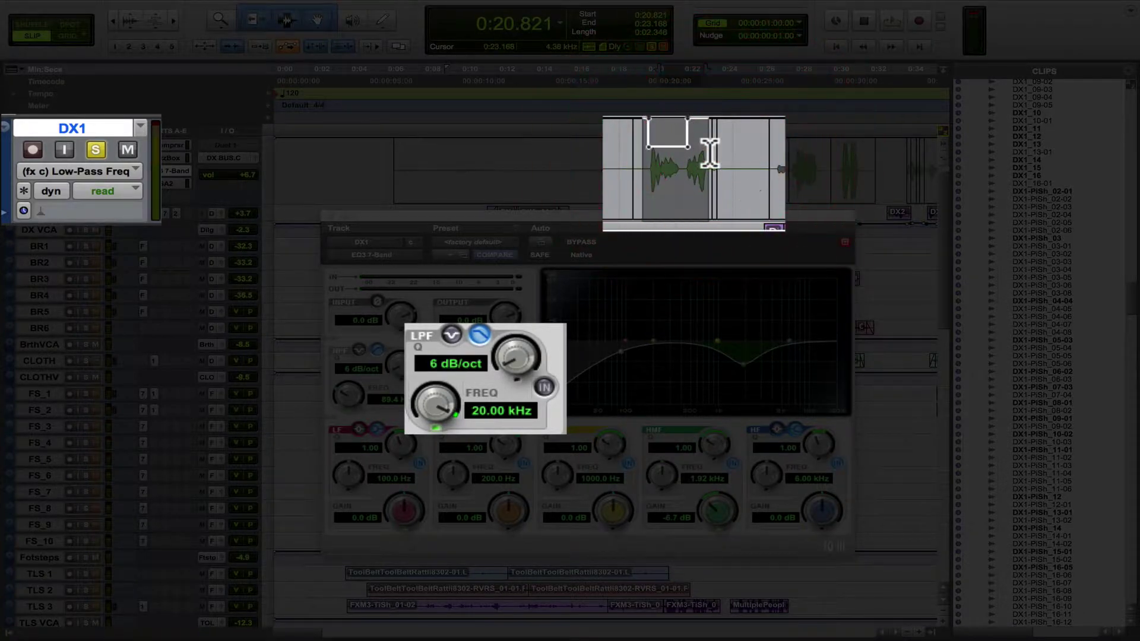
key("BackSpace")
Switch DX1's automation mode to Touch.
left_click(620, 157)
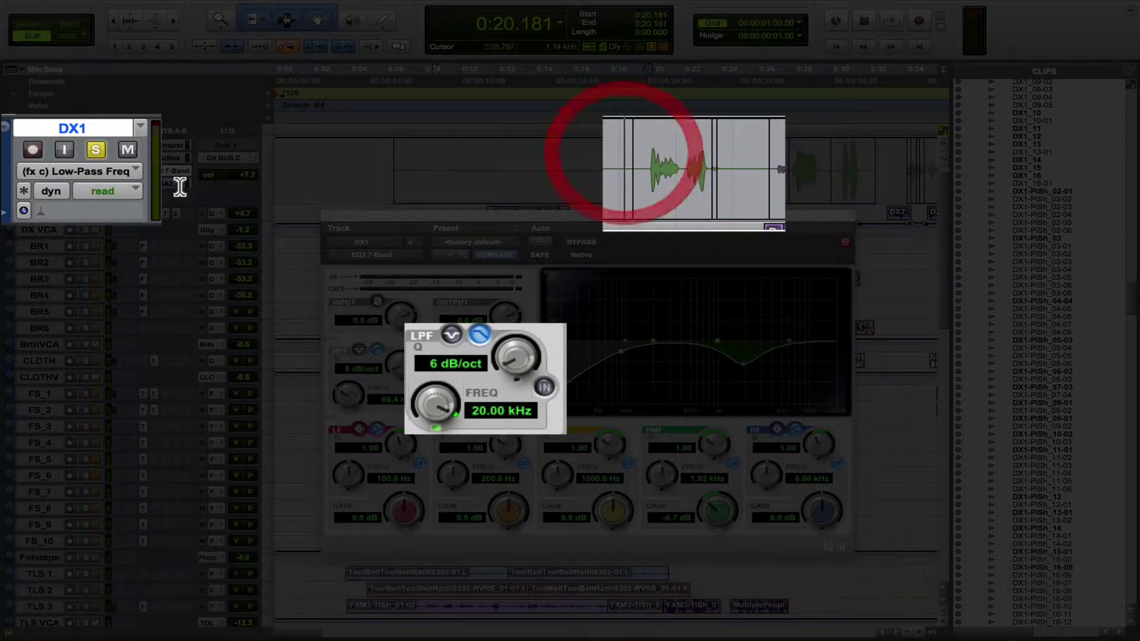
left_click(124, 188)
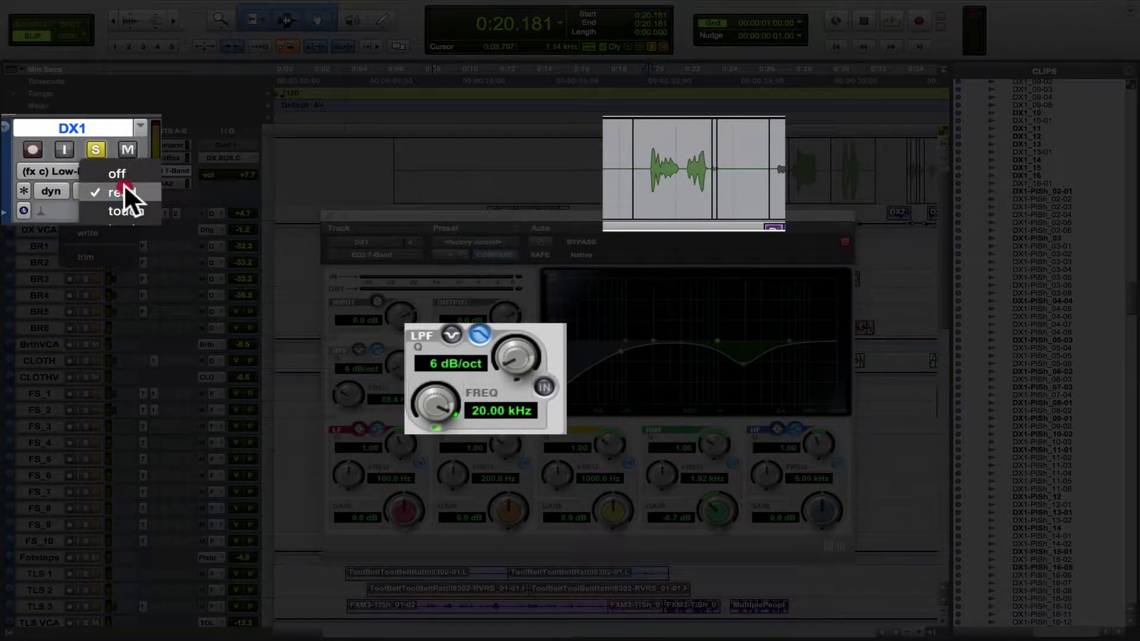
left_click(149, 208)
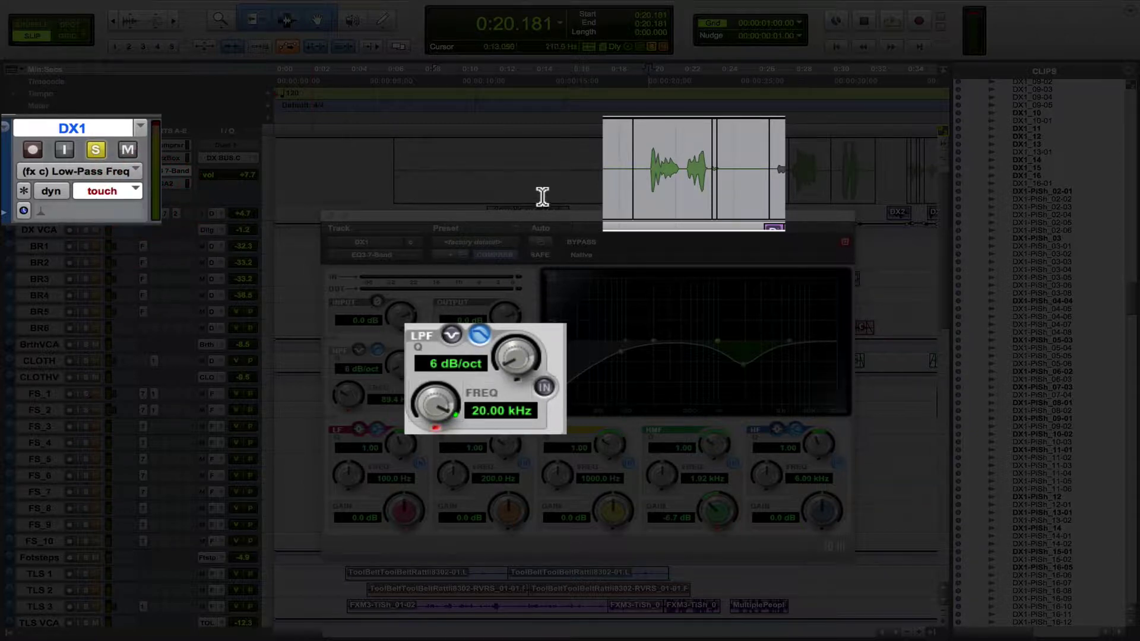
Record a trial low-pass sweep from 0:19.328 during playback, then undo it.
left_click(612, 165)
key("space")
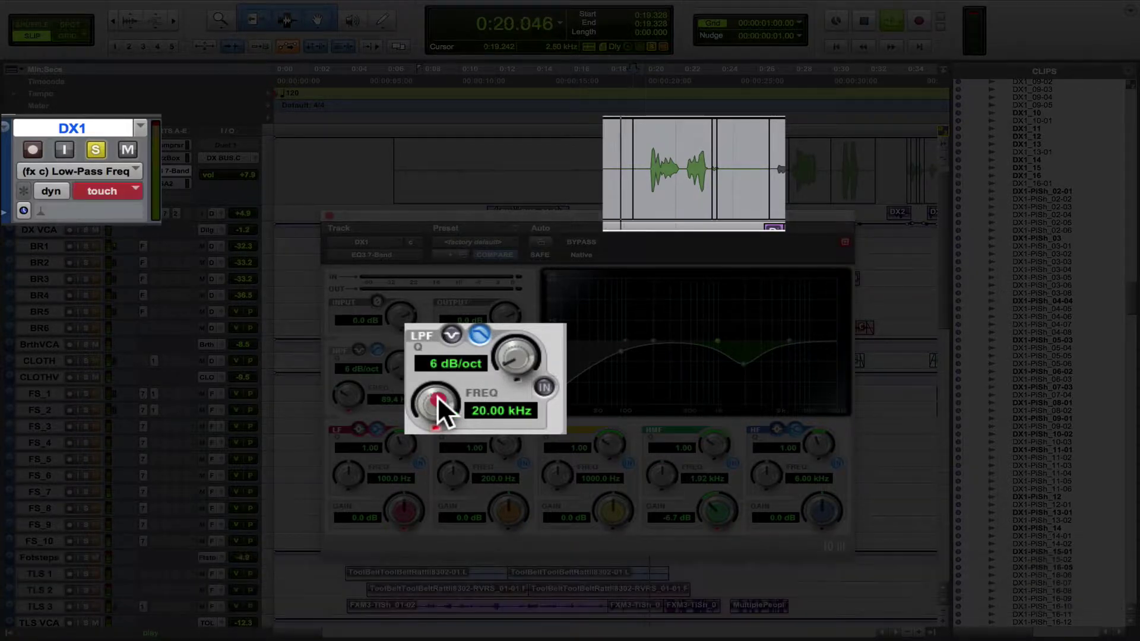
left_click_drag(437, 396, 452, 446)
key("space")
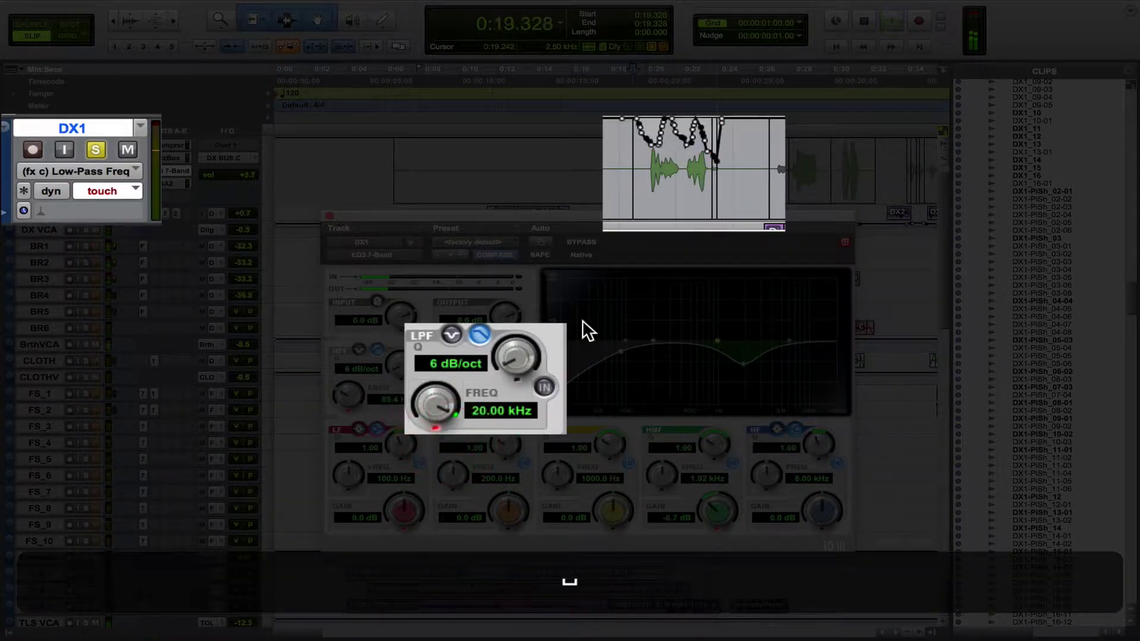
key("z")
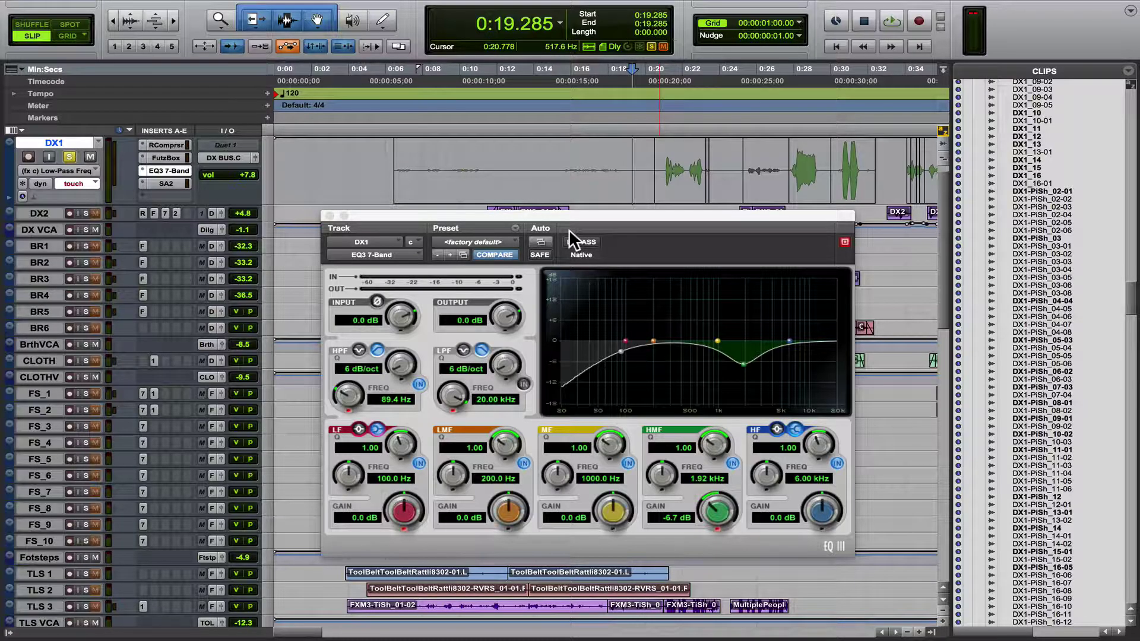
key("ctrl+alt+super")
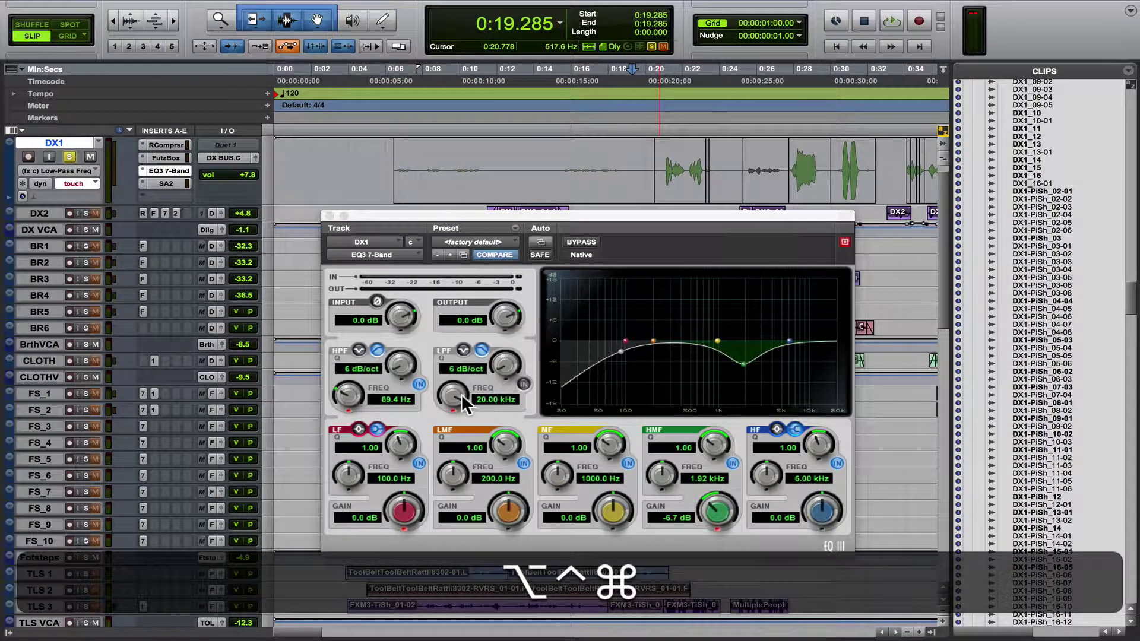
left_click(507, 363, "ctrl+alt+super")
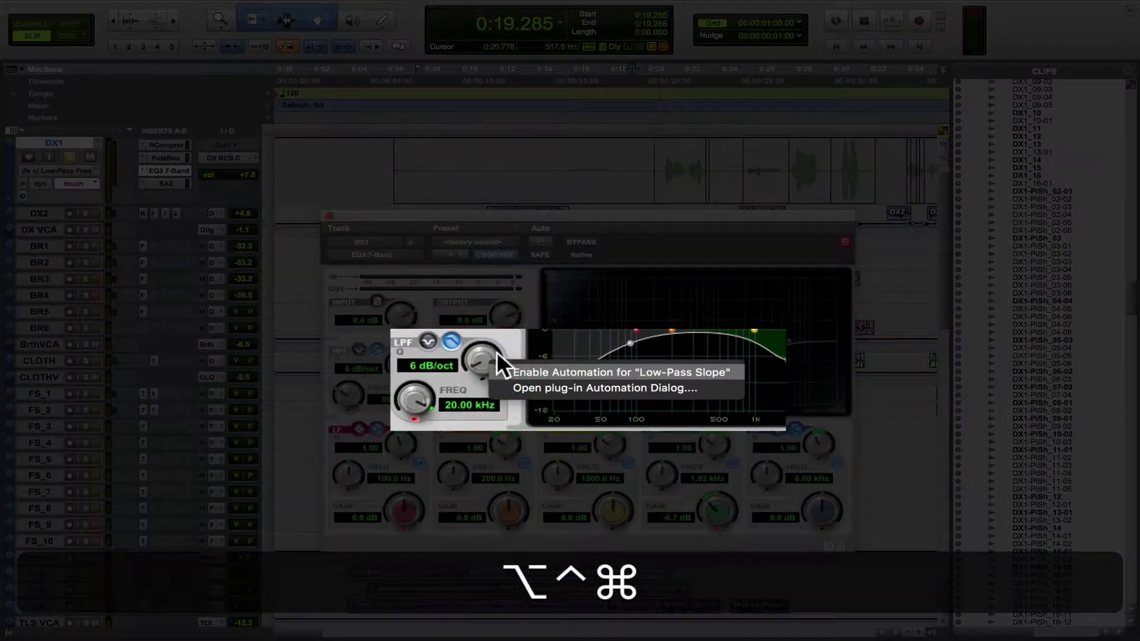
left_click(502, 369)
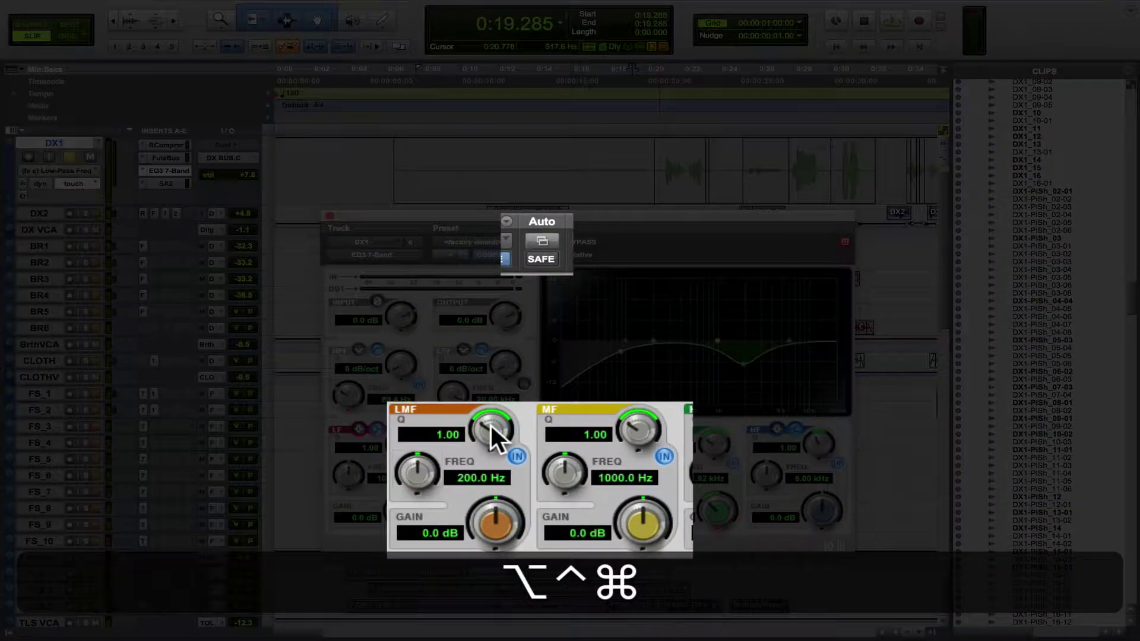
left_click(507, 443, "ctrl+alt+super")
left_click(536, 440)
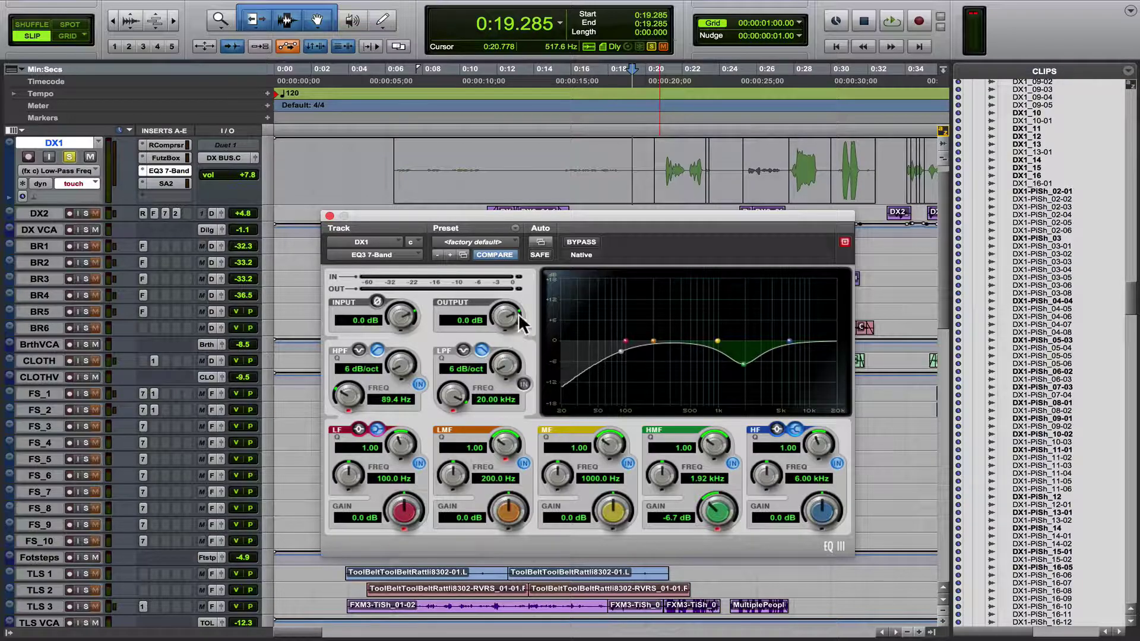
Enable automation for all EQ3 7-Band parameters at once with Ctrl+Option+Cmd on Auto.
key("ctrl")
key("alt+super")
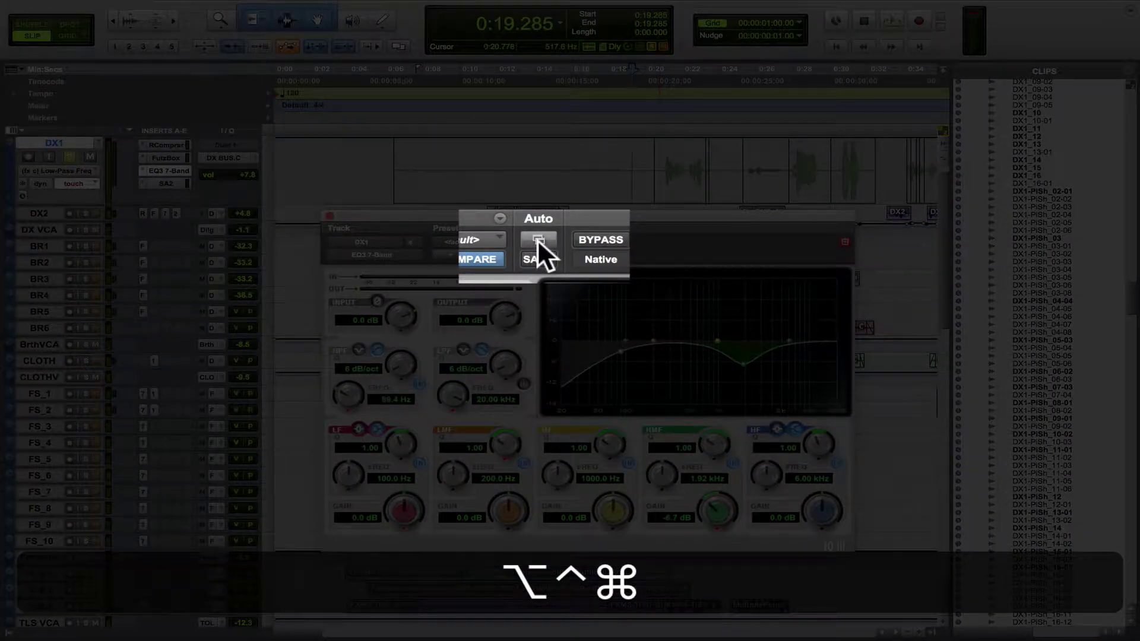
left_click(538, 240, "ctrl+alt+super")
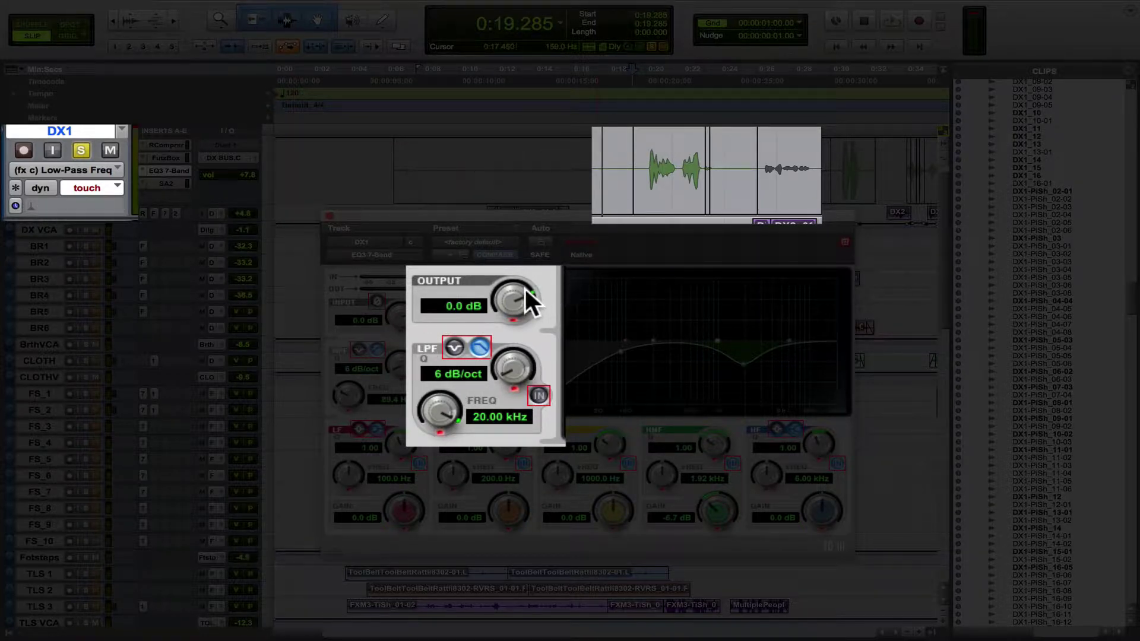
Ride the EQ3 Output down to -1.7 dB in Touch mode during playback.
key("space")
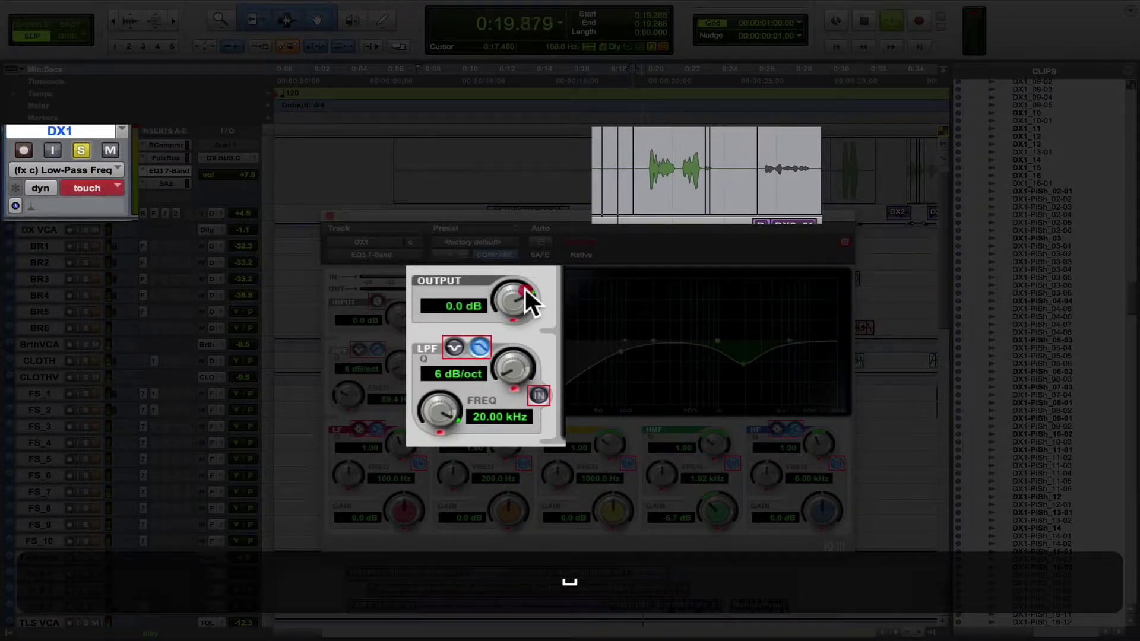
mouse_move(525, 286)
left_mouse_down()
mouse_move(530, 302)
mouse_move(528, 277)
mouse_move(531, 301)
left_mouse_up()
key("space")
Display DX1's Output Level lane and select the written automation from 0:19.413 to 0:23.381.
left_click(522, 302, "ctrl+super")
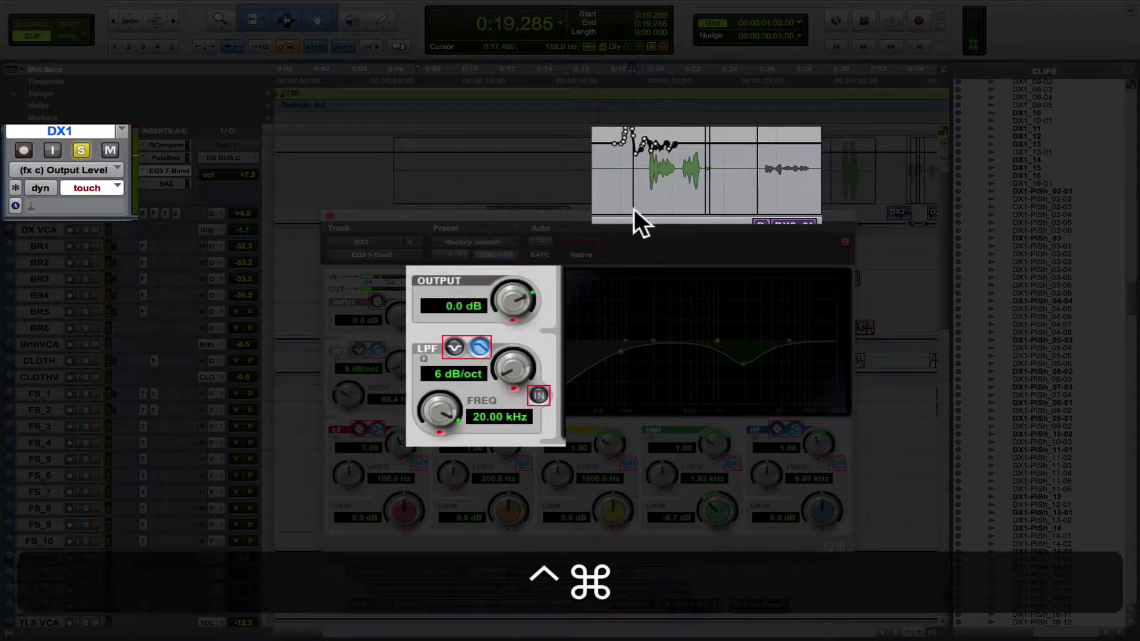
left_click(643, 172)
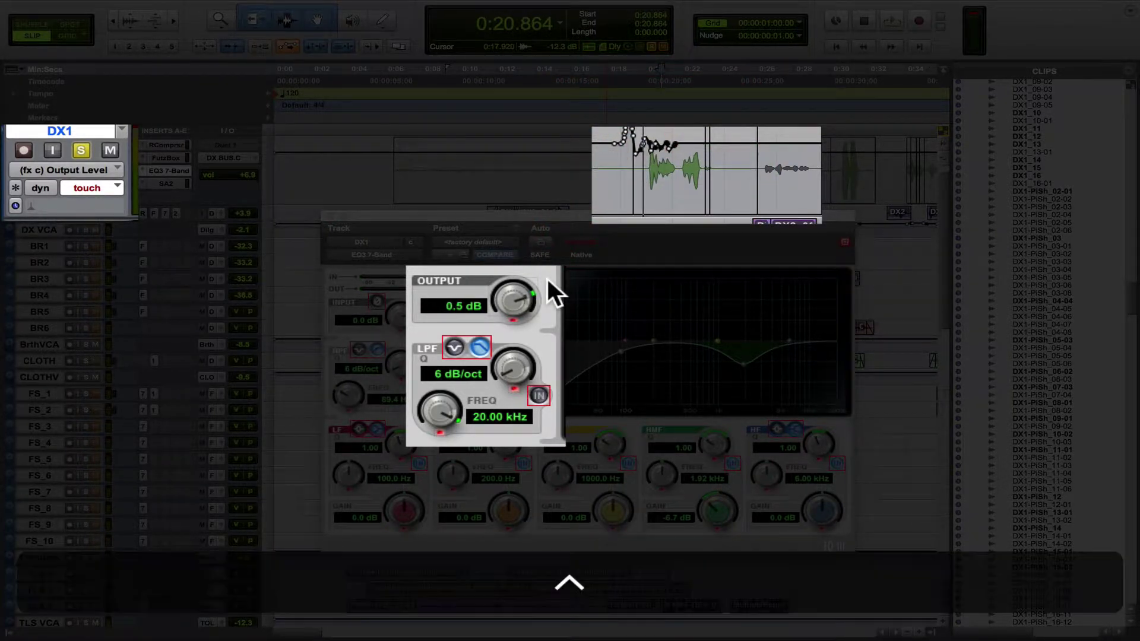
left_click(517, 296, "ctrl+super")
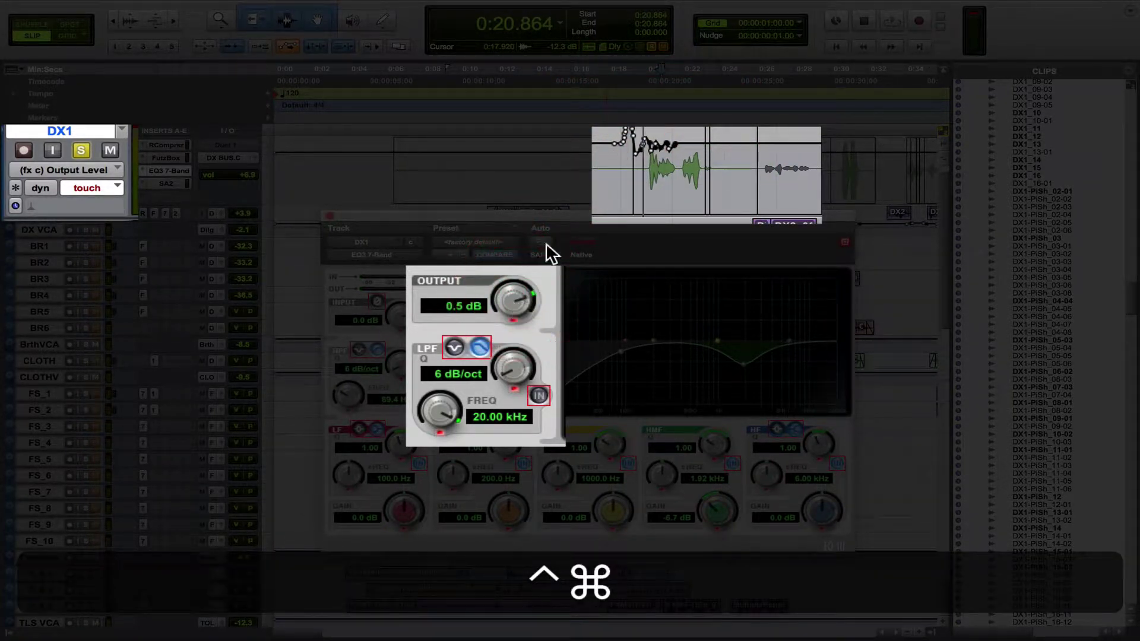
left_click_drag(603, 166, 708, 160)
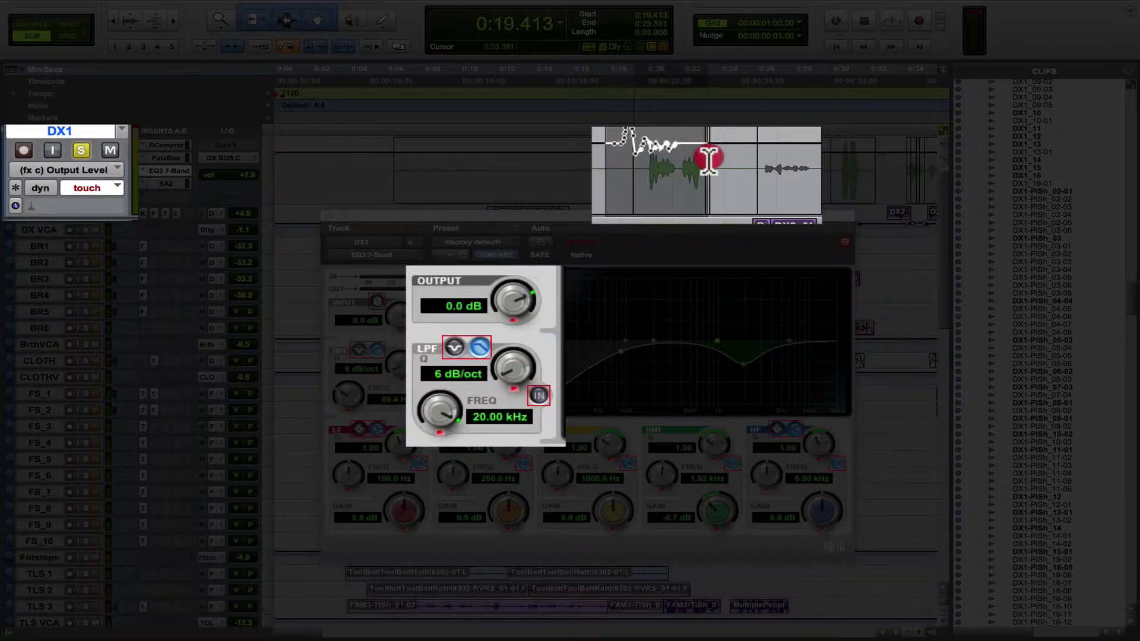
left_click(593, 173)
Undo the written output automation and switch DX1 to Read automation mode.
key("z")
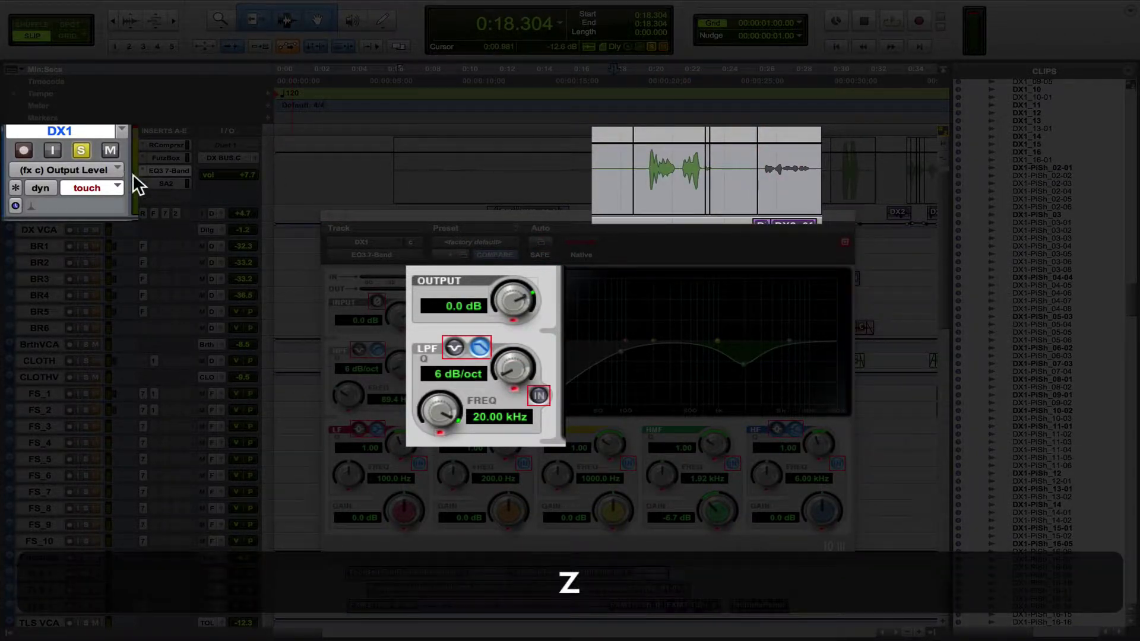
left_click(109, 187)
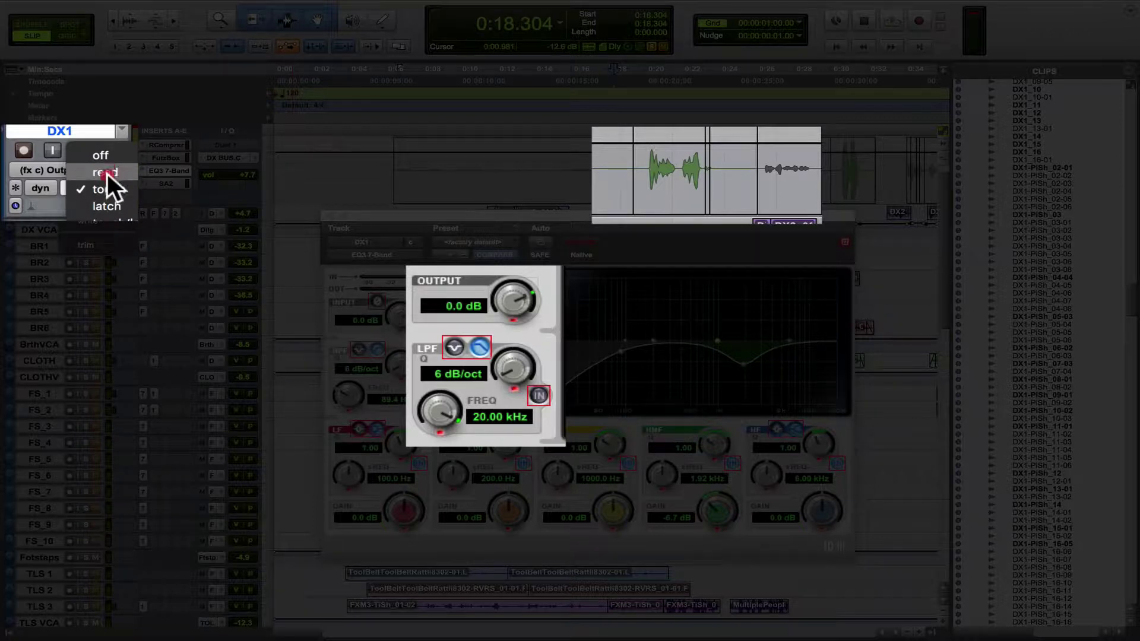
left_click(107, 171)
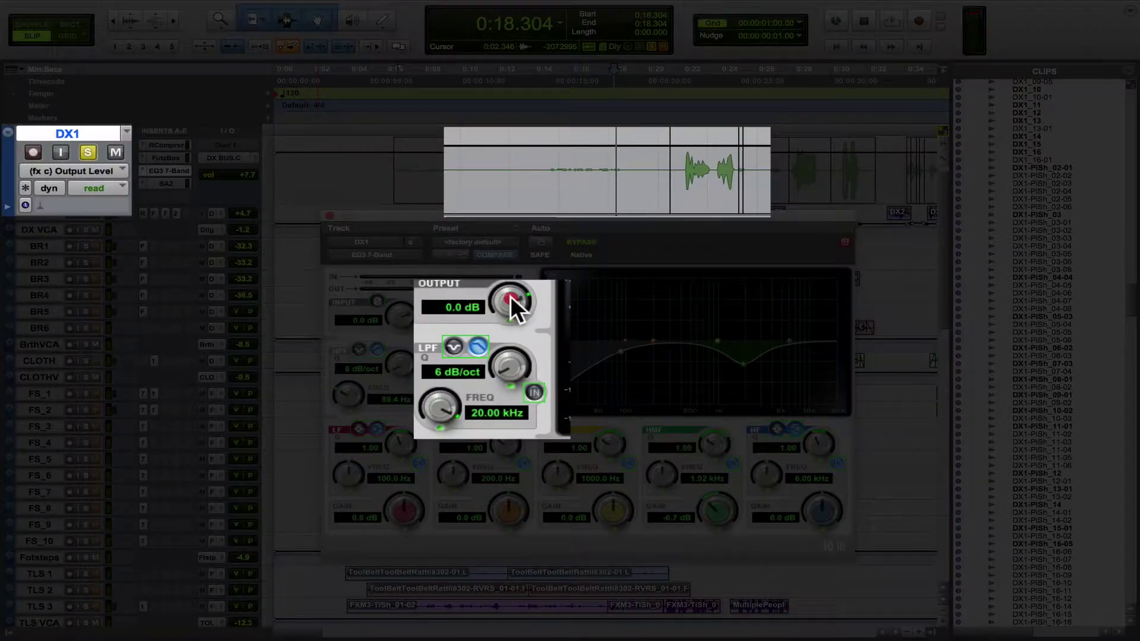
Nudge the EQ3 output level, then reset it to 0.0 dB.
left_click_drag(505, 312, 512, 274)
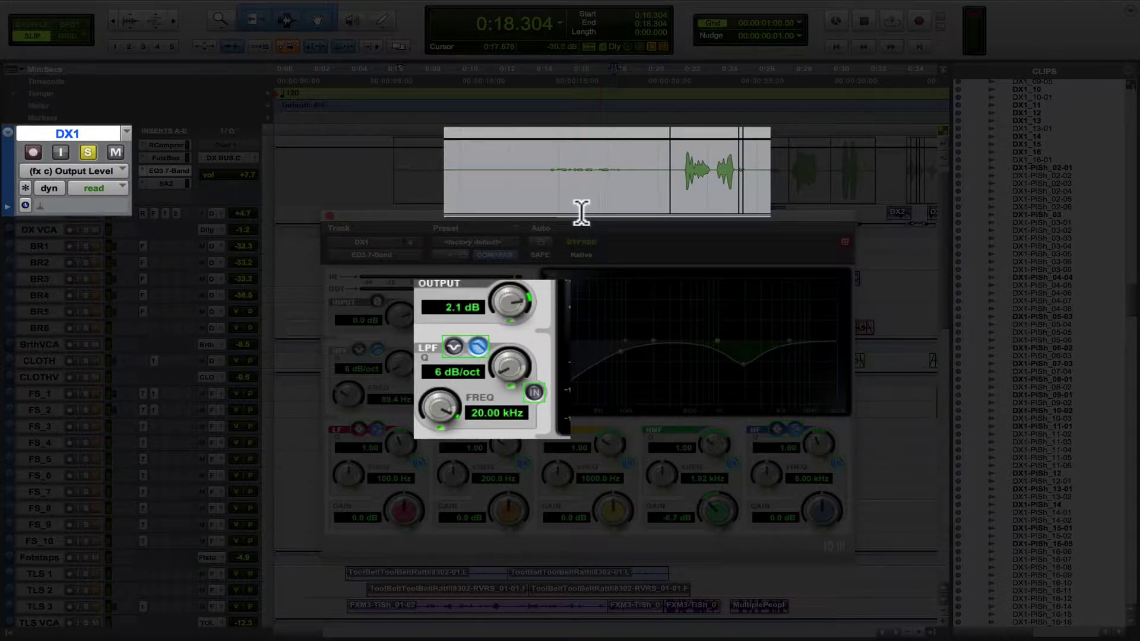
key("alt")
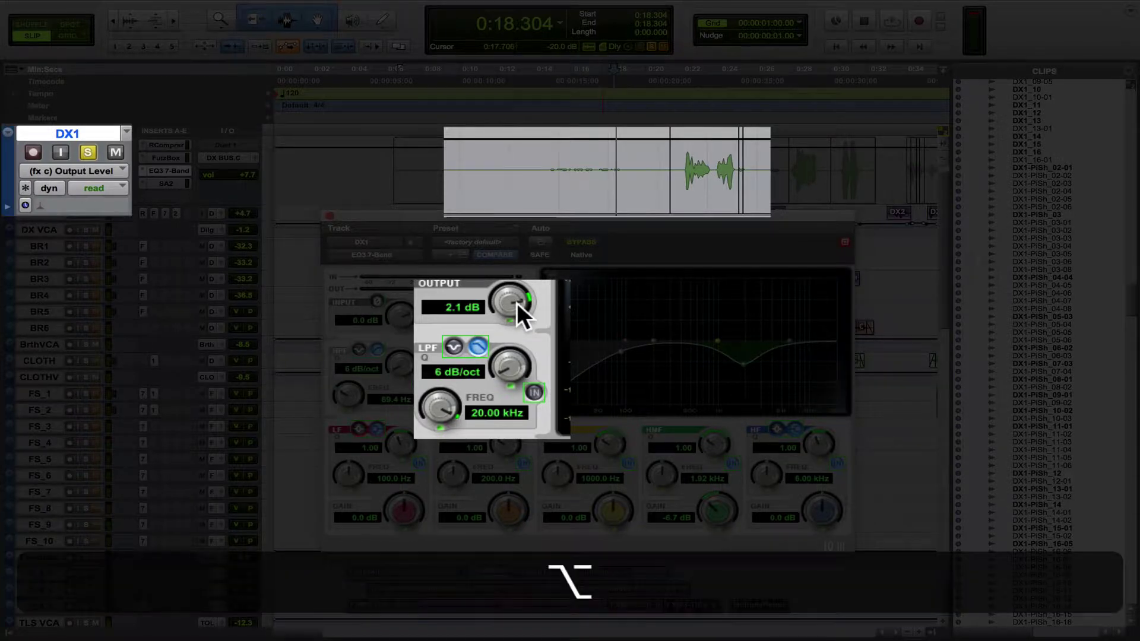
key("ctrl")
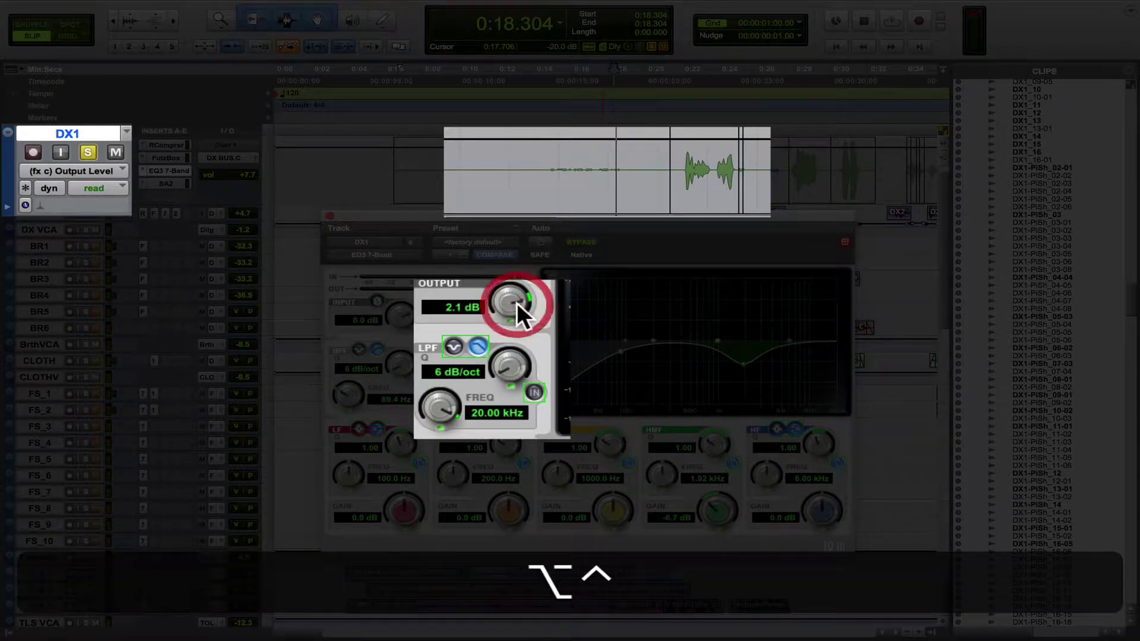
left_click(515, 302, "alt+super")
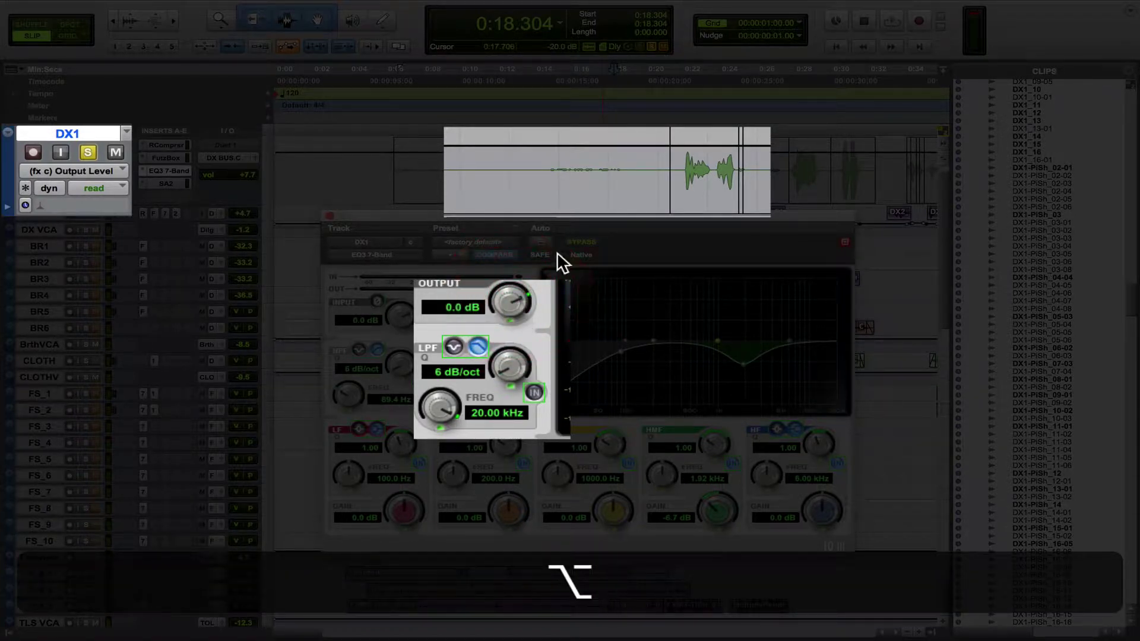
Try an Output Level ramp on the DX1 clip, undo it, and close the EQ3 window.
left_click_drag(593, 168, 618, 135)
left_click(587, 147, "super")
left_click(570, 159)
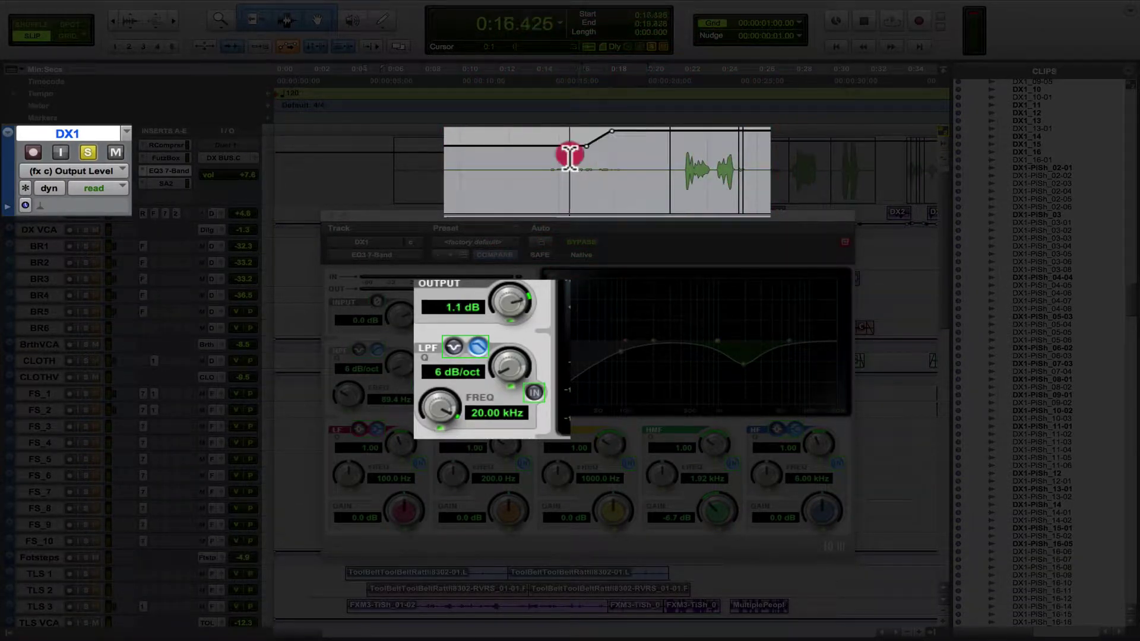
key("space")
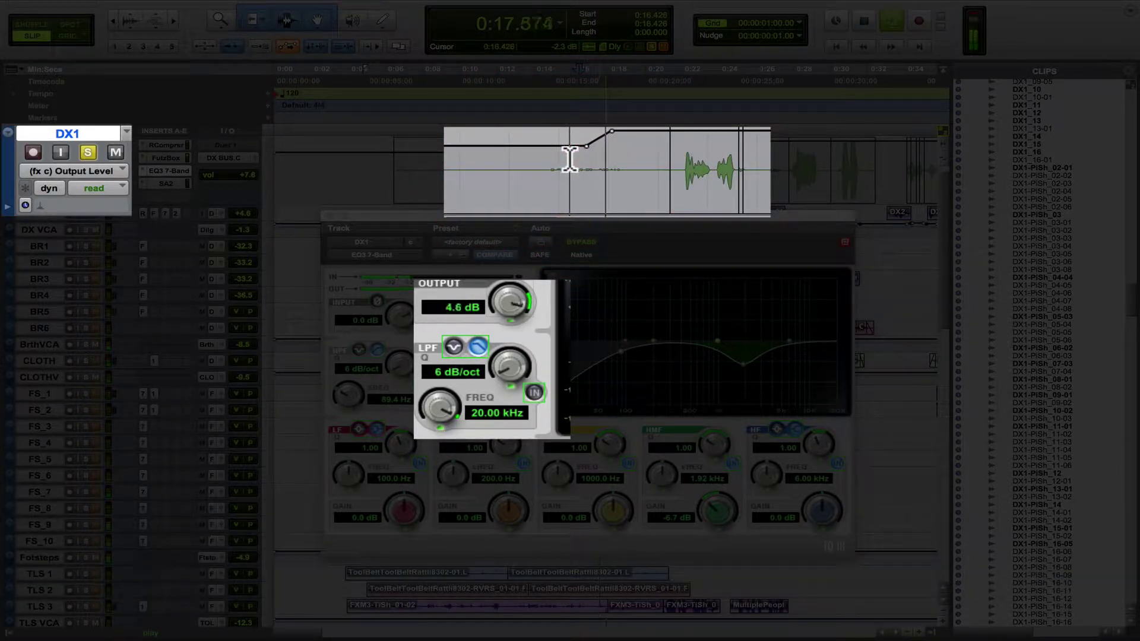
key("space")
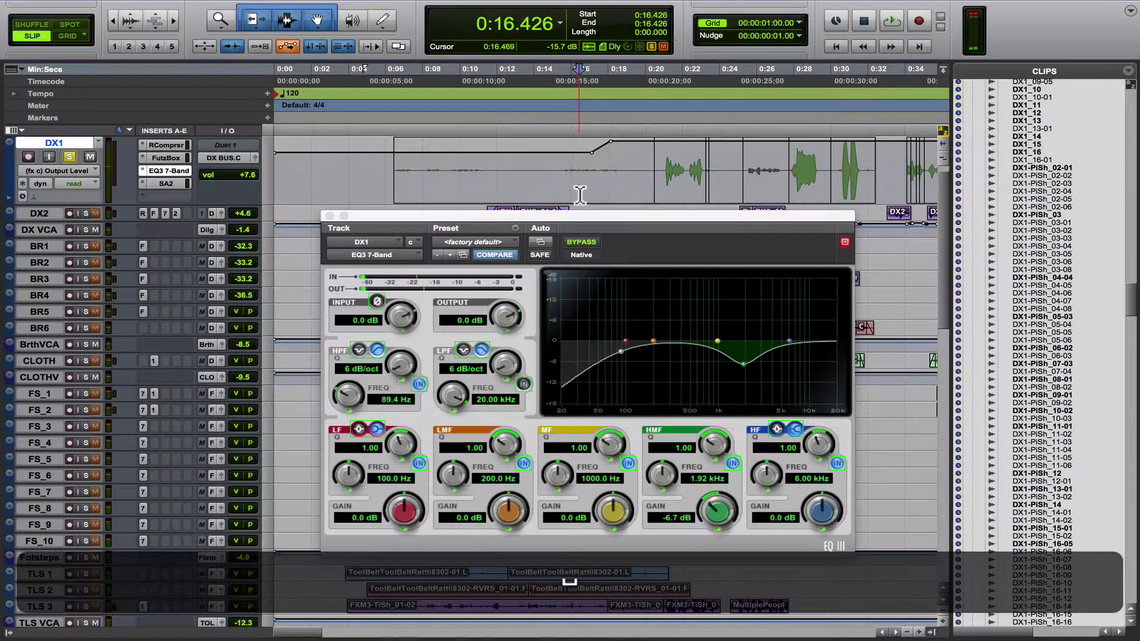
key("super+z")
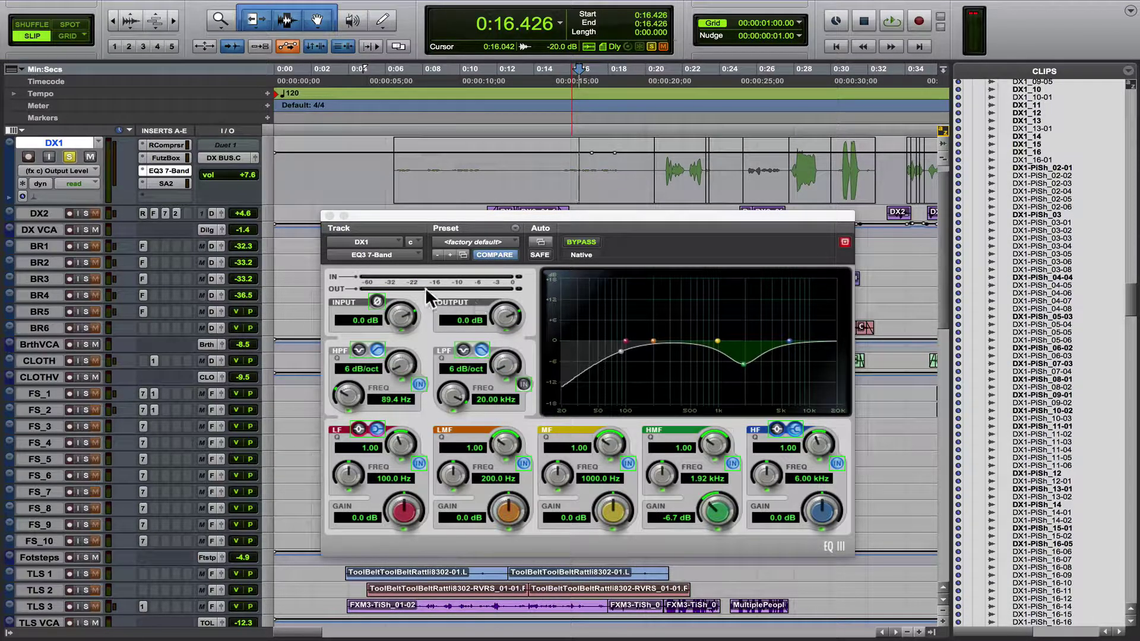
left_click(330, 216)
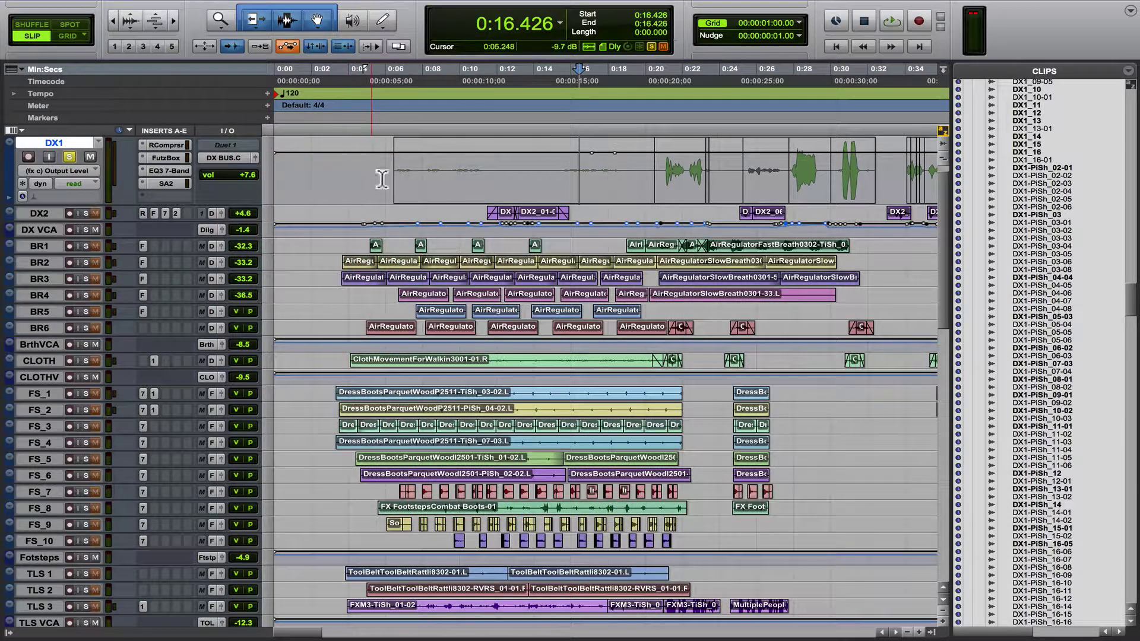
Show DX1's clip waveforms and open its FutzBox plugin with the Toy Walkie Talkie sim.
left_click(597, 175)
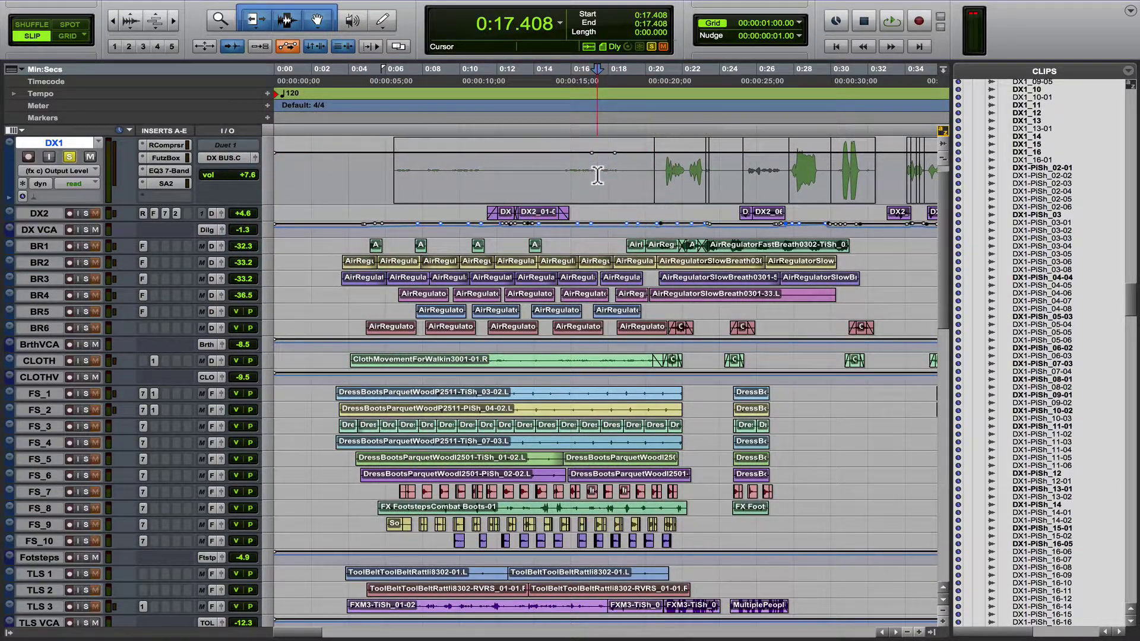
key("alt+minus")
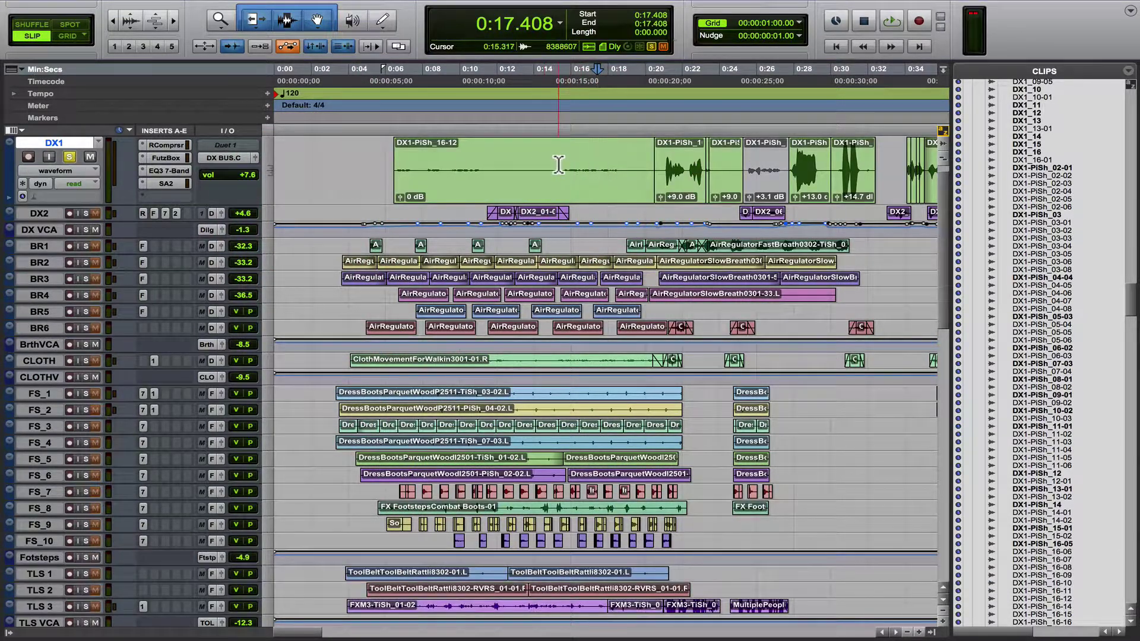
left_click(561, 159)
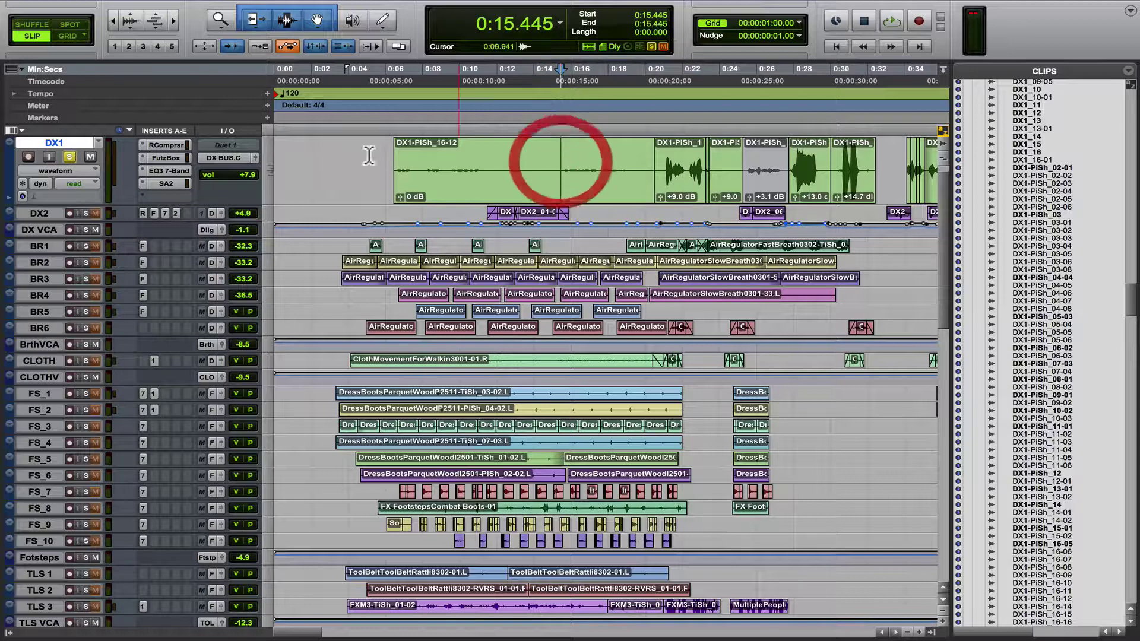
left_click(166, 159)
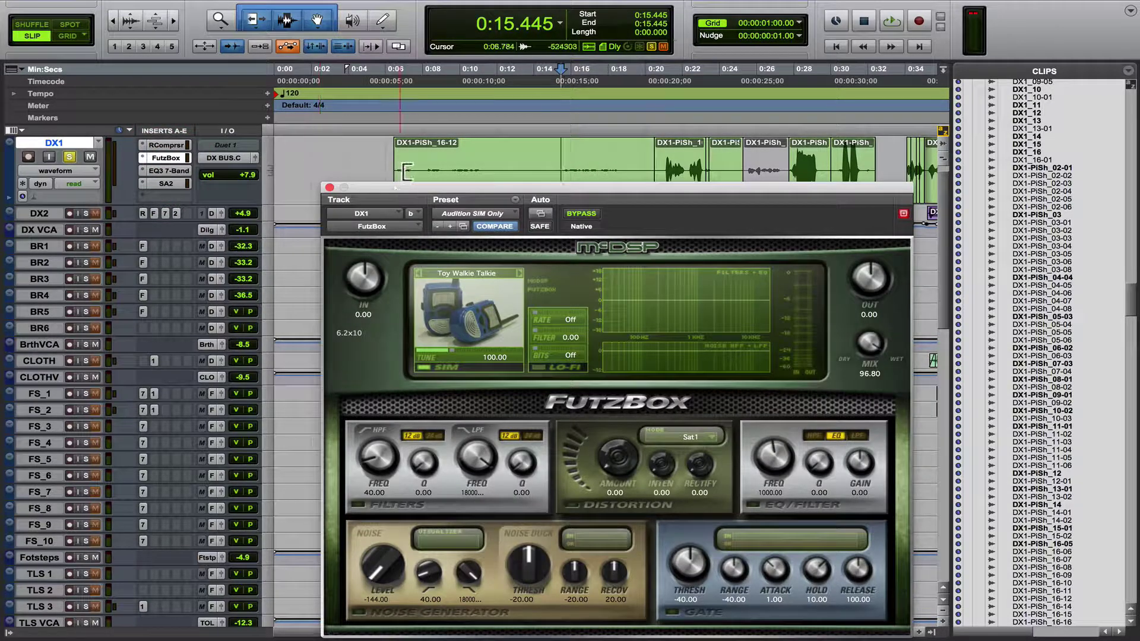
Play the dialogue from 0:21.077 and zoom the timeline in around 0:21.
left_click_drag(402, 185, 321, 213)
left_click(665, 169)
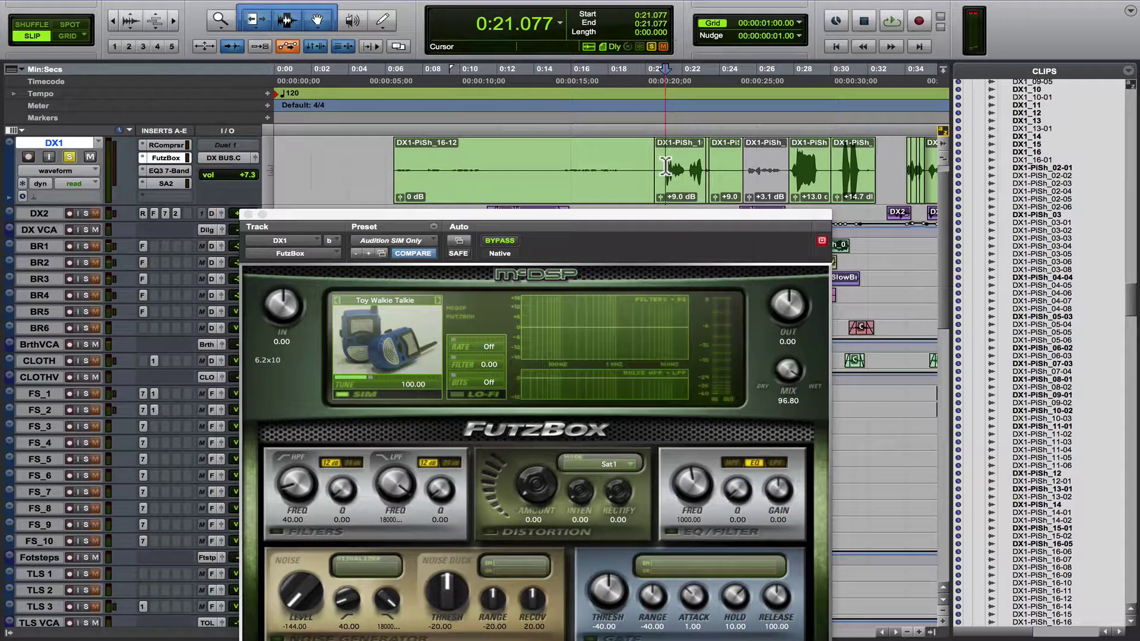
key("space")
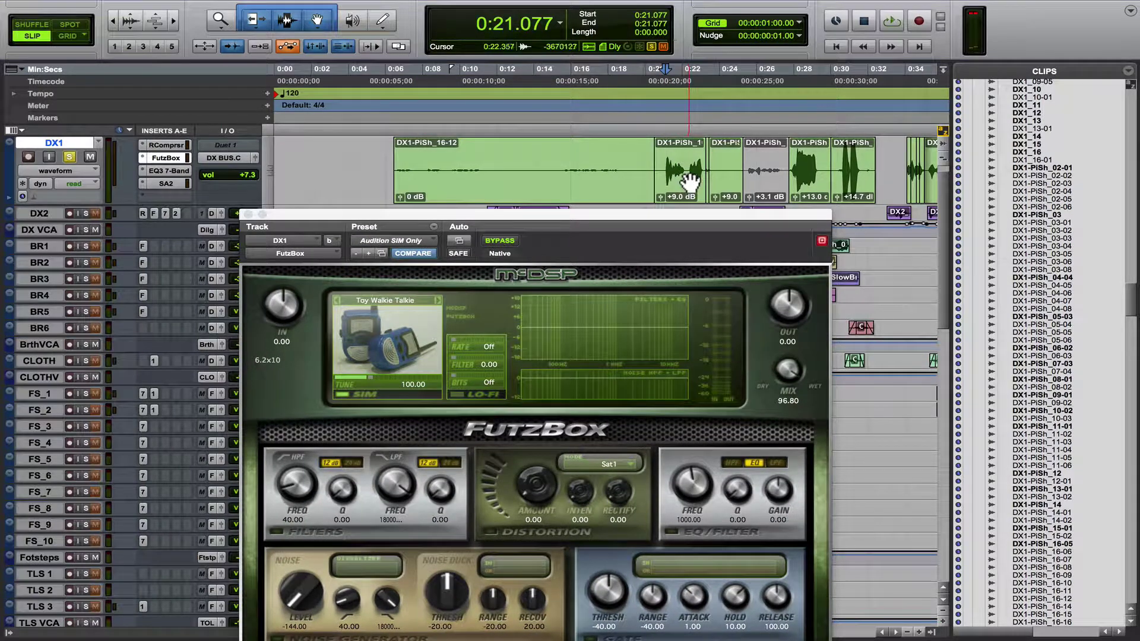
key("t")
key("space")
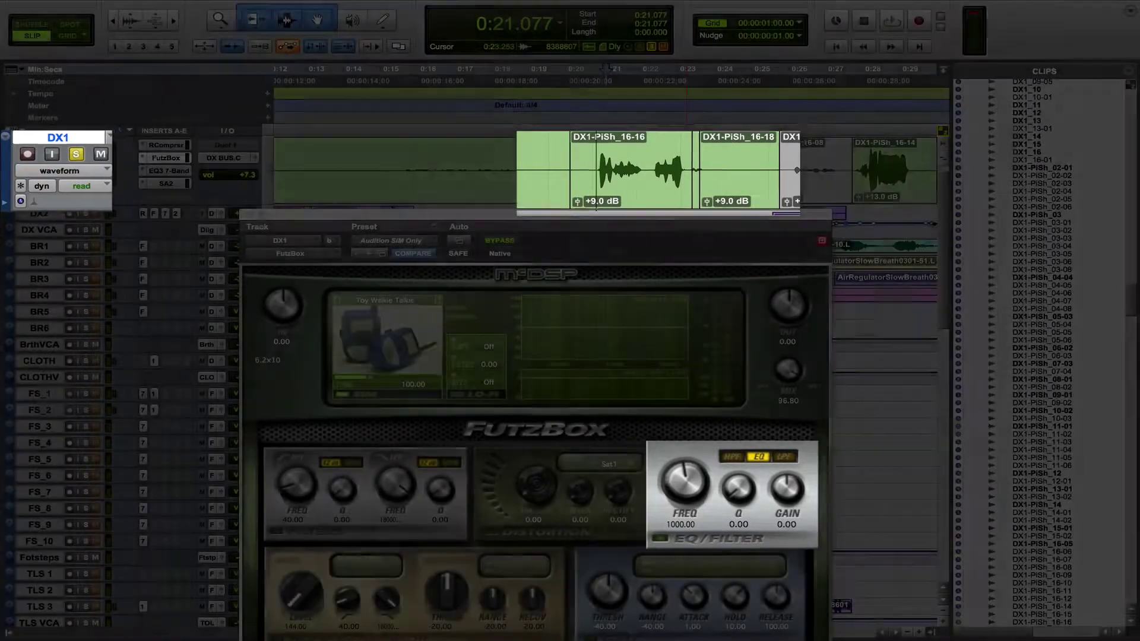
Enable automation for FutzBox's EQ Freq and show it on DX1's lane.
left_click_drag(697, 211, 407, 125)
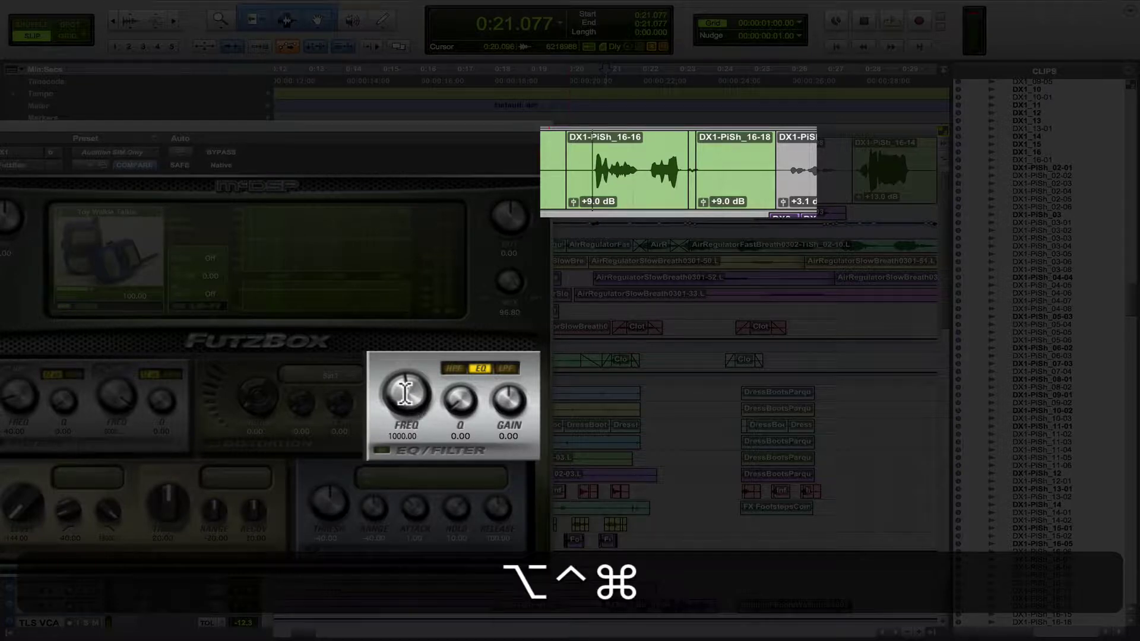
left_click(405, 393, "ctrl+alt+super")
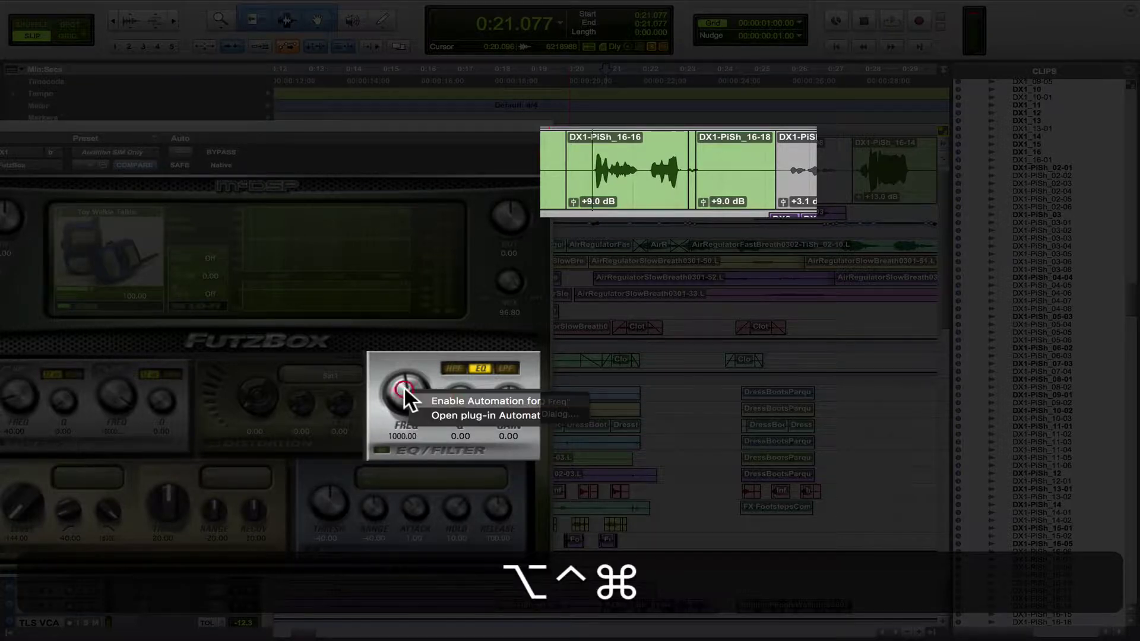
left_click(440, 399)
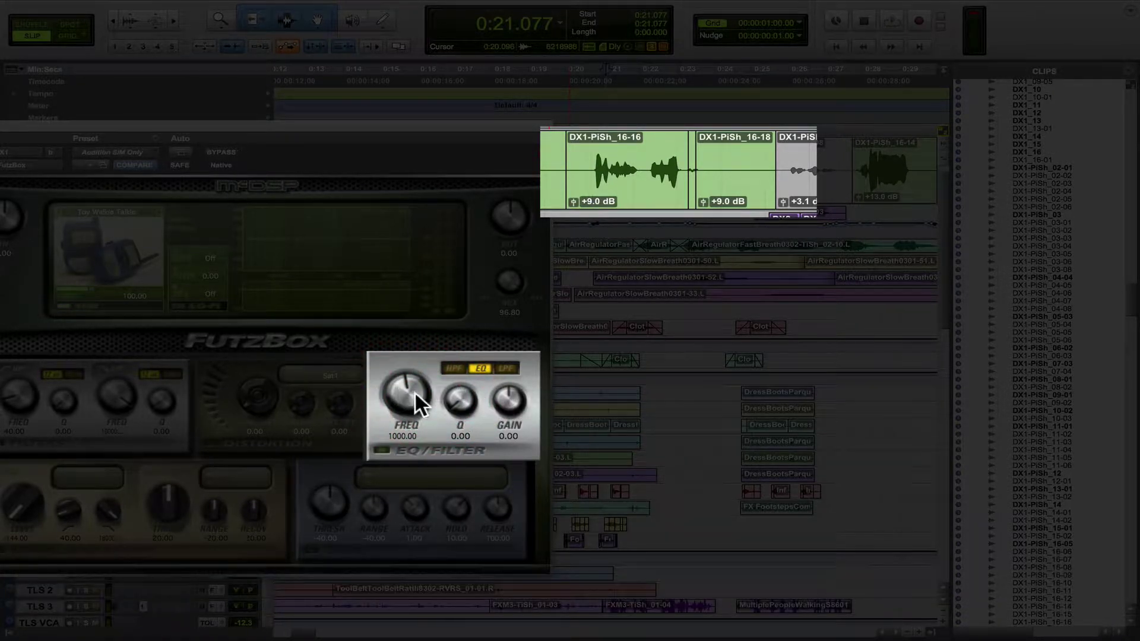
left_click(407, 389, "ctrl+alt+super")
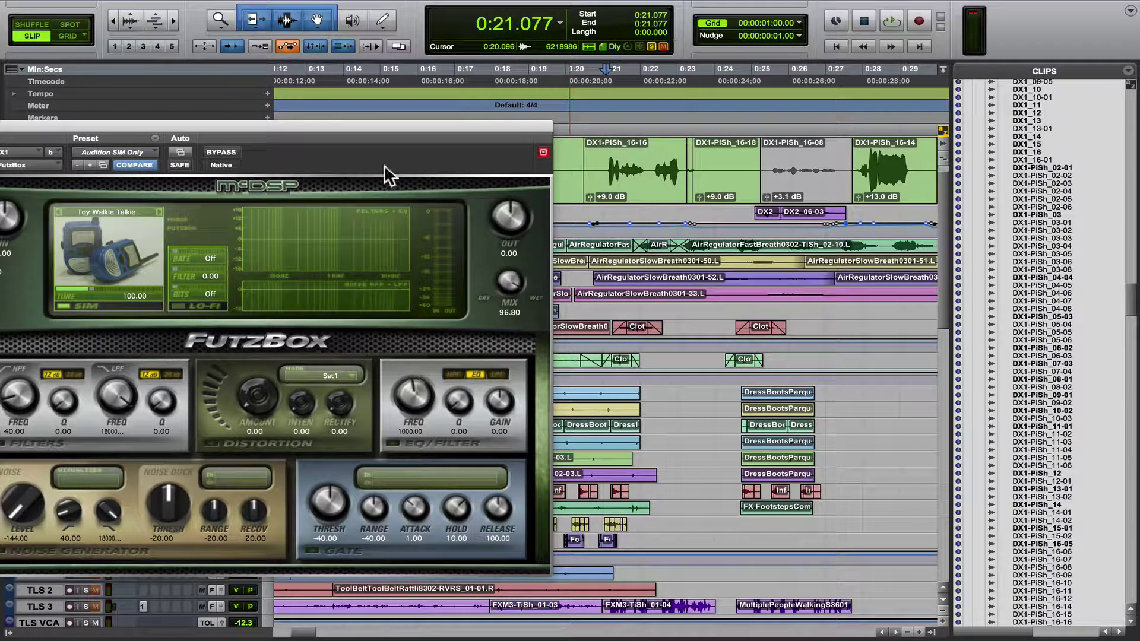
left_click_drag(376, 130, 511, 251)
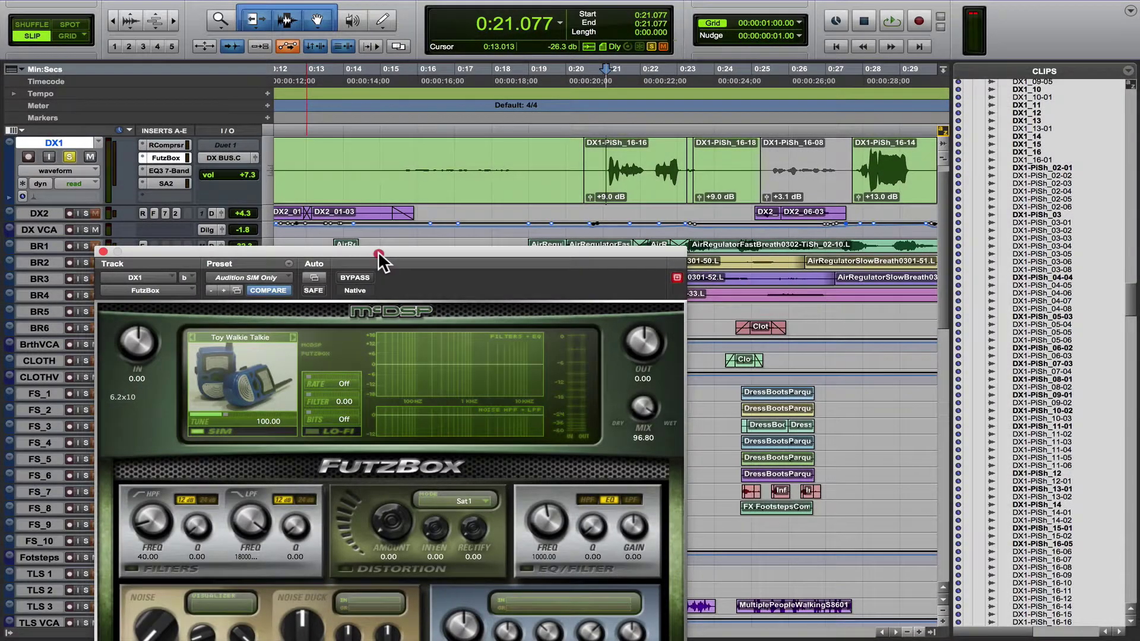
left_click_drag(379, 251, 271, 146)
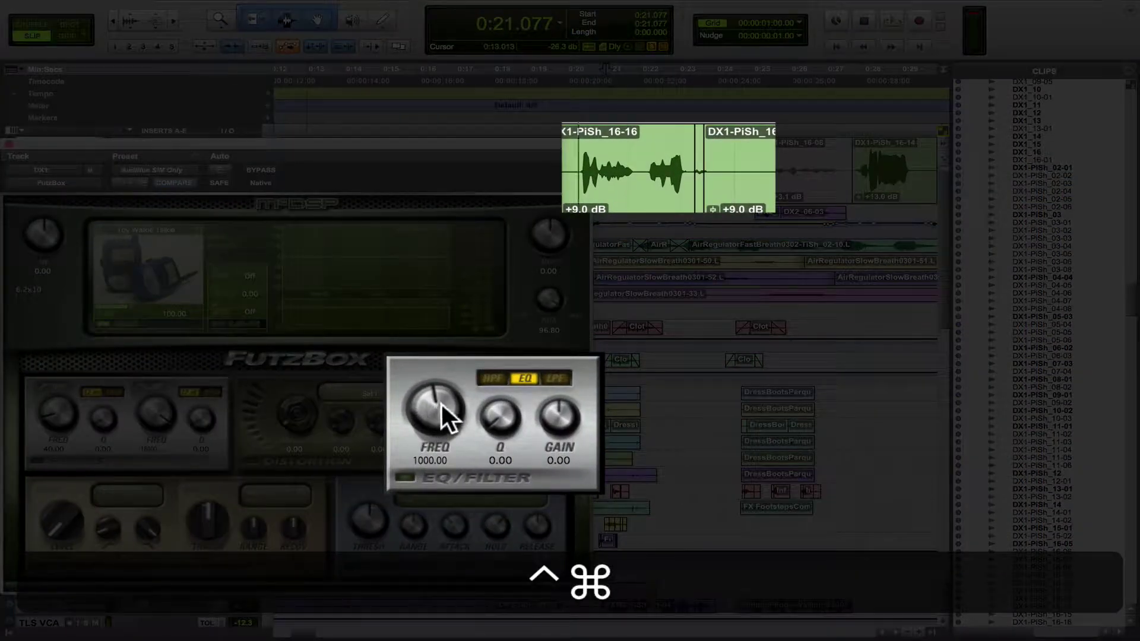
left_click(442, 404, "ctrl+super")
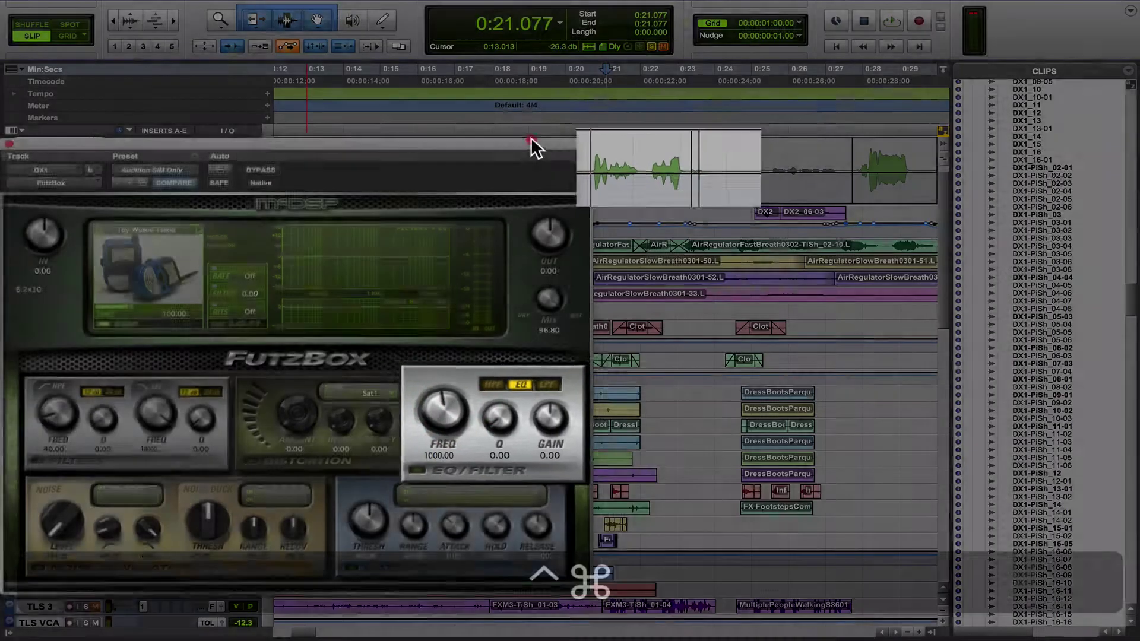
left_click_drag(531, 137, 483, 134)
Select the first spoken phrase on DX1 and audition the raised EQ Freq plateau.
left_click(601, 171)
mouse_move(602, 171)
left_mouse_down()
mouse_move(657, 171)
mouse_move(621, 162)
left_mouse_up()
left_click(572, 190)
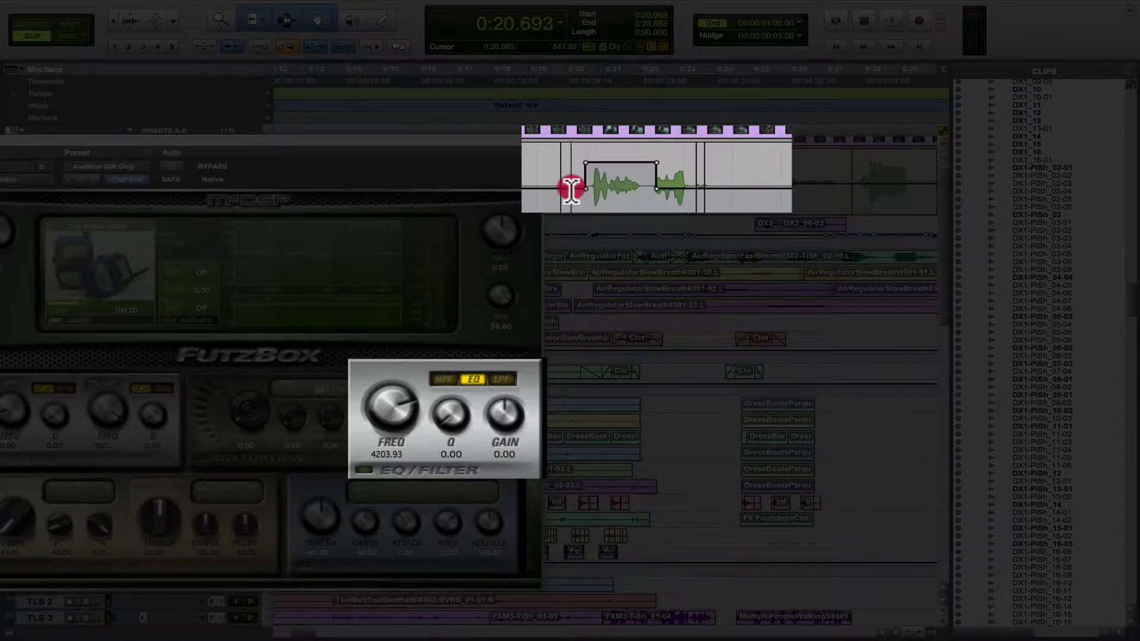
key("space")
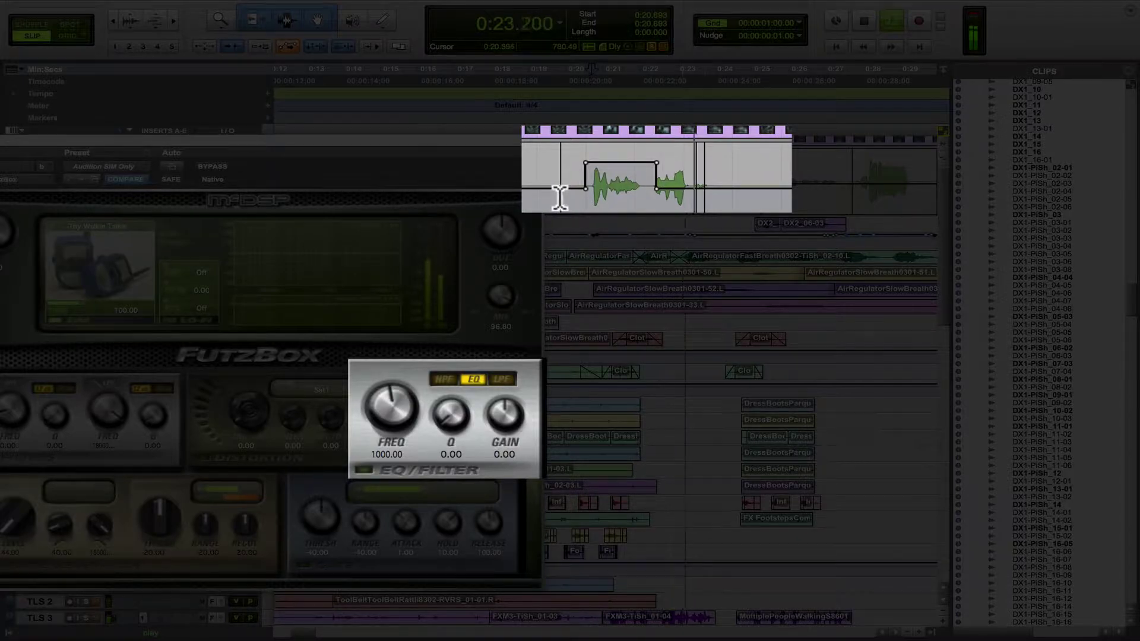
key("space")
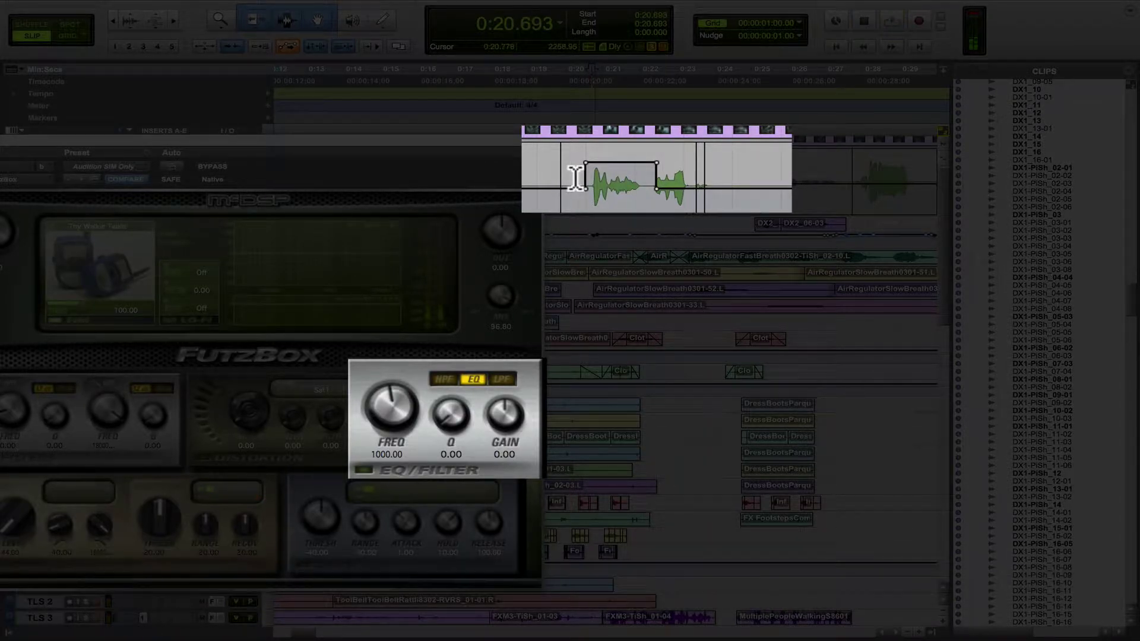
Undo the EQ Freq plateau and set DX1's automation mode to Touch.
key("z")
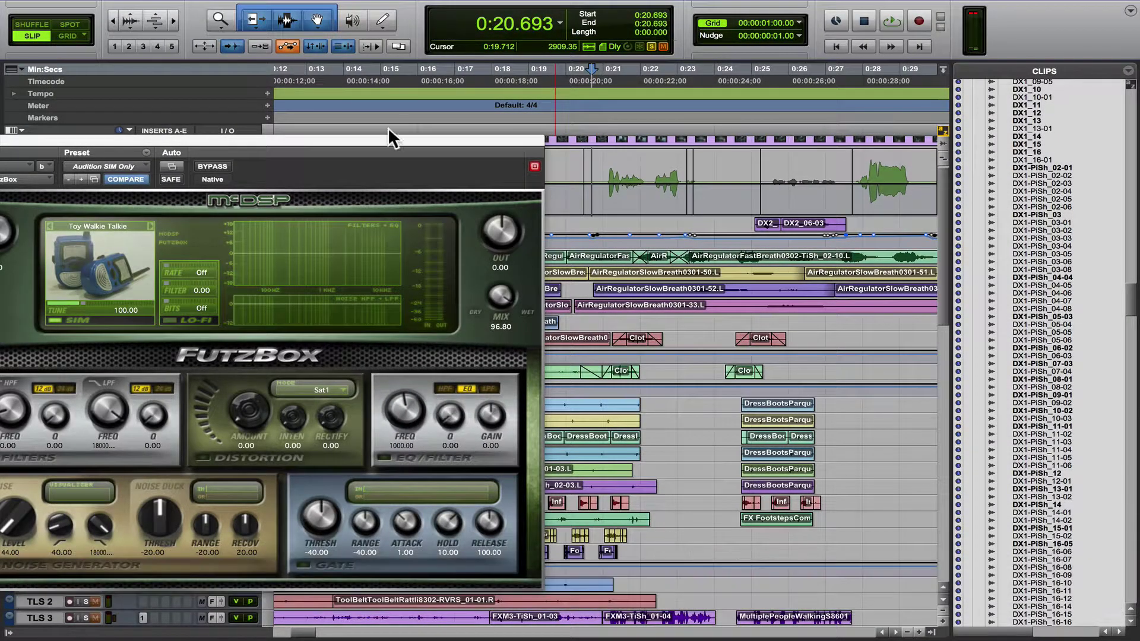
left_click_drag(390, 140, 574, 262)
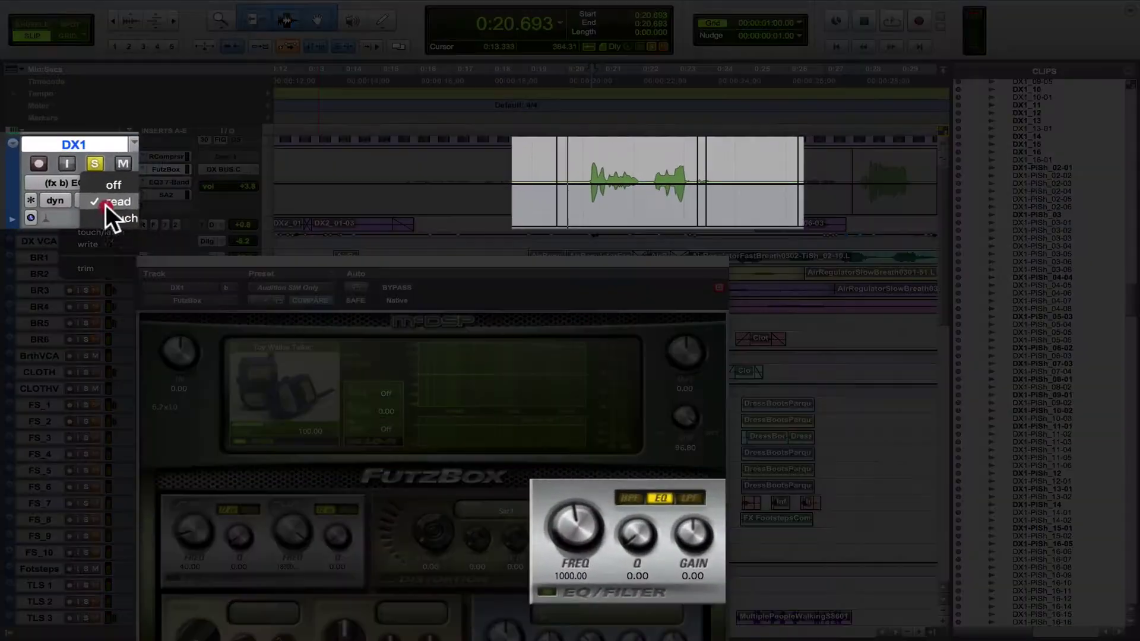
left_click(78, 198)
left_click(82, 208)
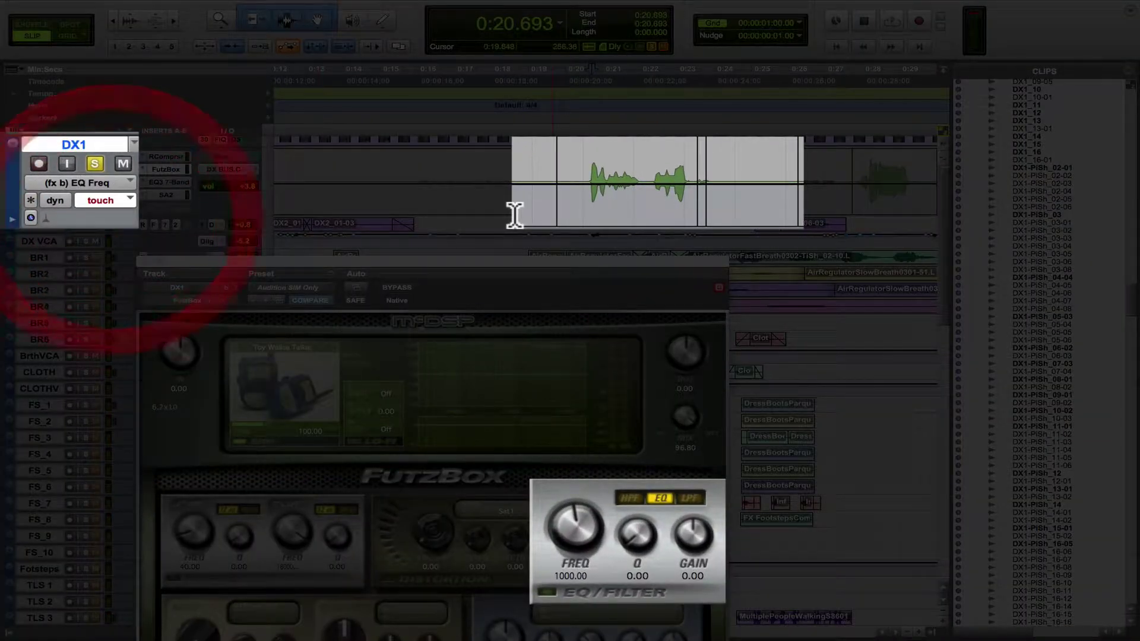
Record a Touch pass sweeping EQ Freq during playback, then undo it.
key("space")
left_click_drag(579, 521, 591, 479)
key("space")
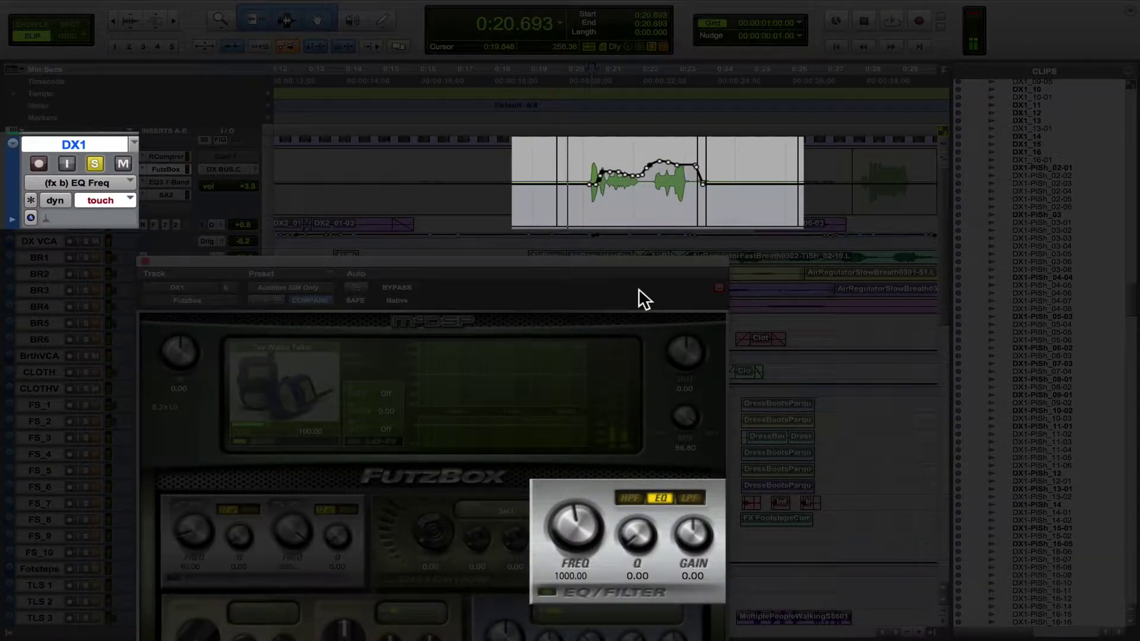
key("z")
left_click_drag(607, 256, 527, 164)
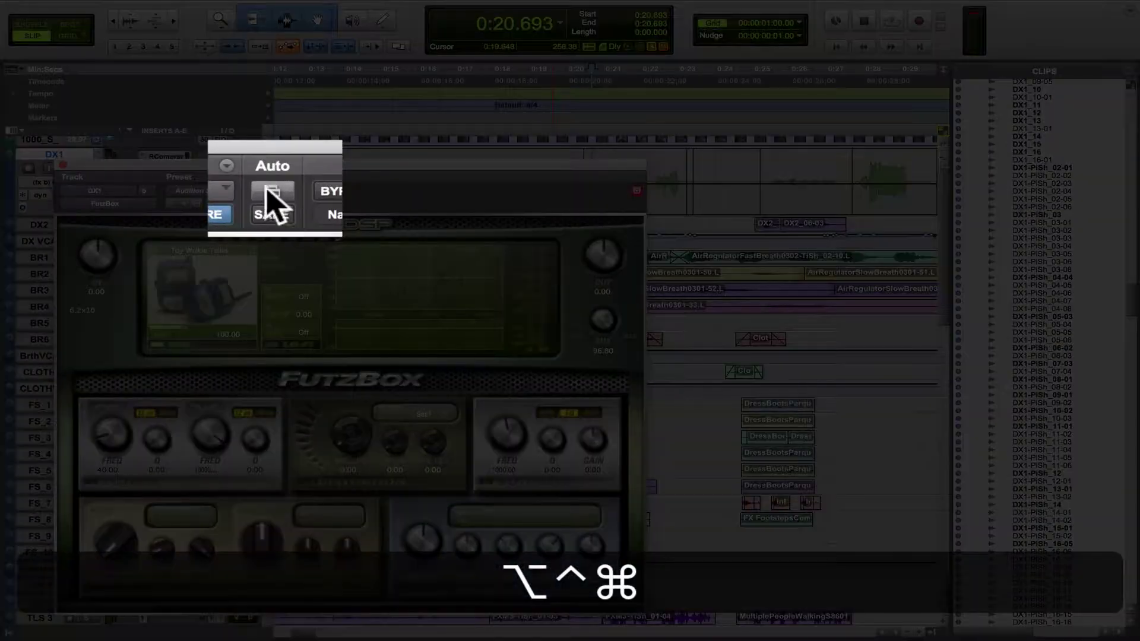
Arm all FutzBox controls for automation and show LPF Freq on DX1's lane.
left_click(274, 191, "ctrl+alt+super")
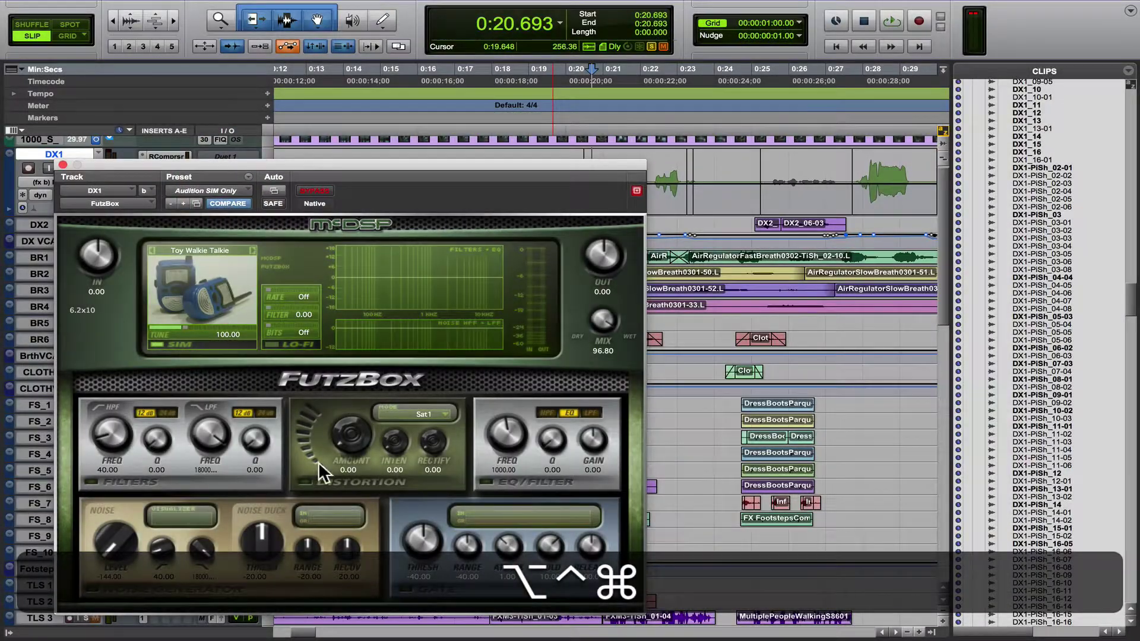
left_click_drag(381, 164, 472, 211)
key("ctrl+super")
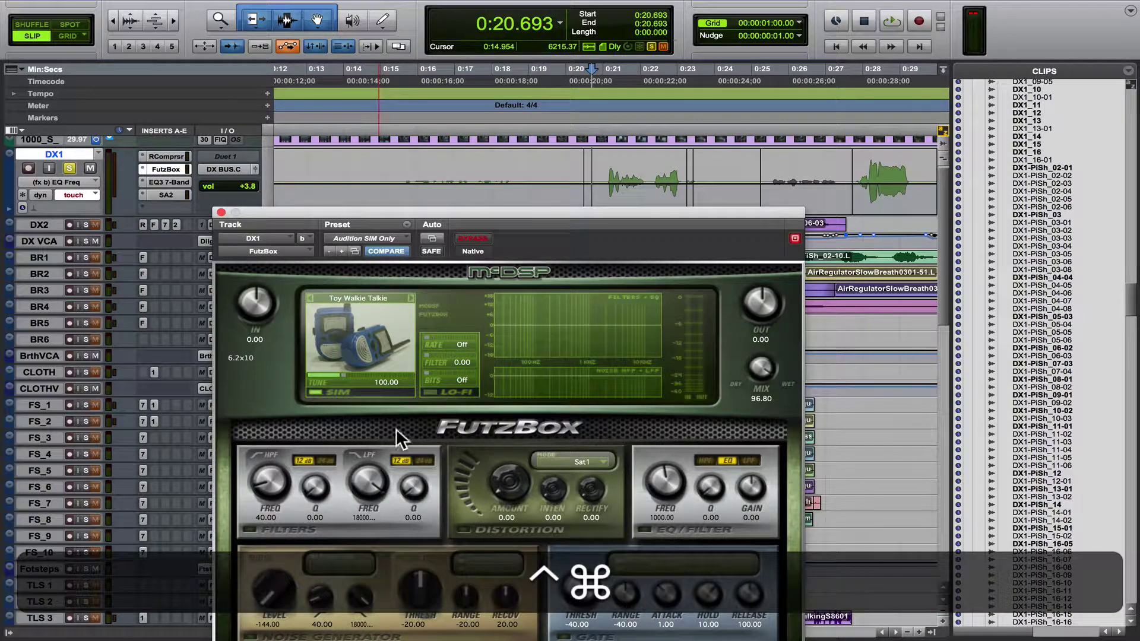
left_click(369, 480, "ctrl+super")
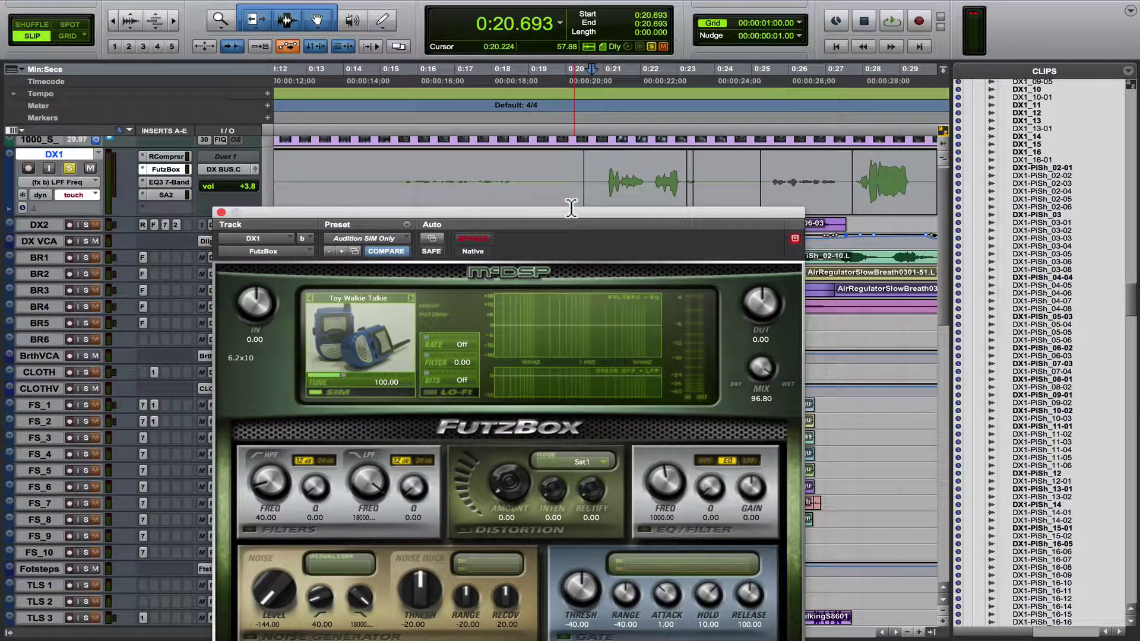
left_click_drag(572, 209, 568, 119)
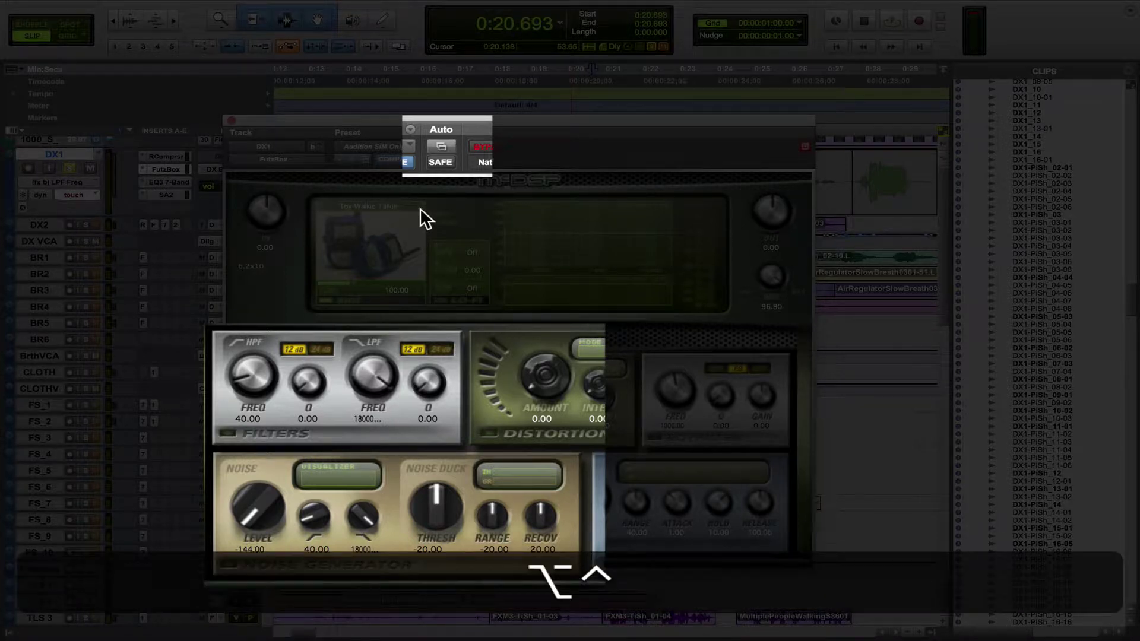
Toggle FutzBox automation off for all controls, try HPF Freq and Q, then re-enable all.
left_click(448, 148, "ctrl+alt+super")
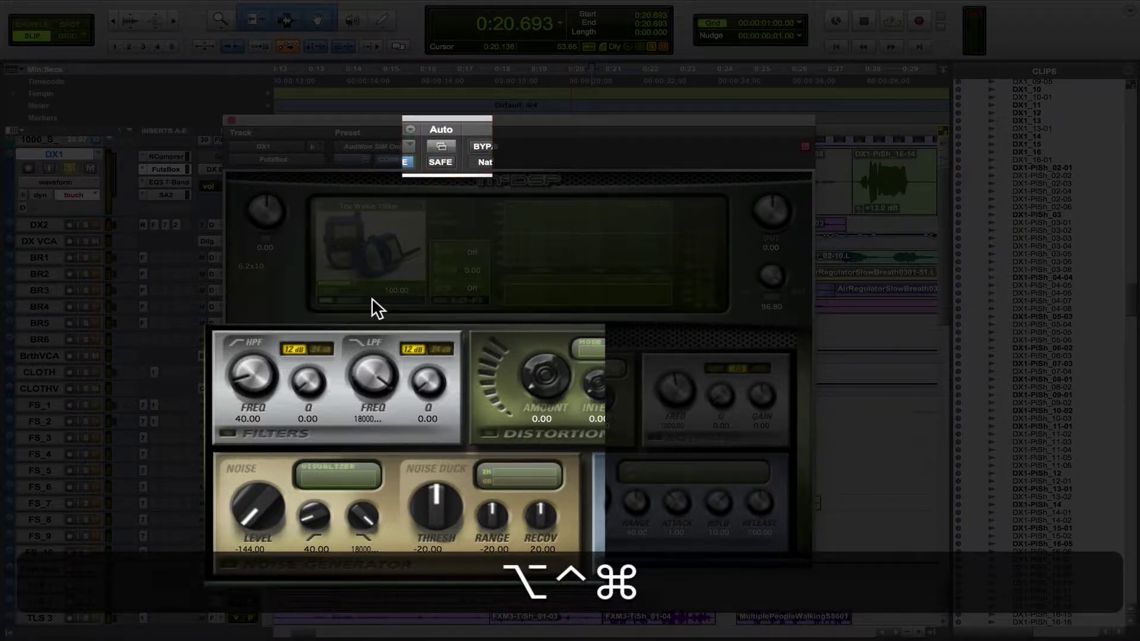
left_click(254, 372, "ctrl+alt+super")
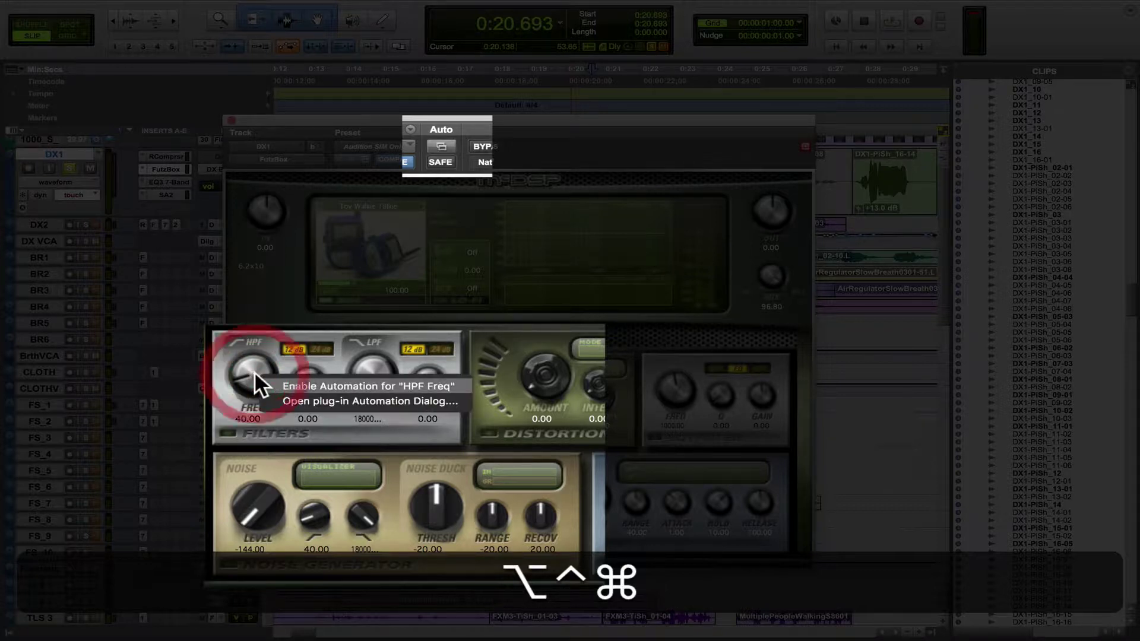
left_click(287, 382, "ctrl+alt+super")
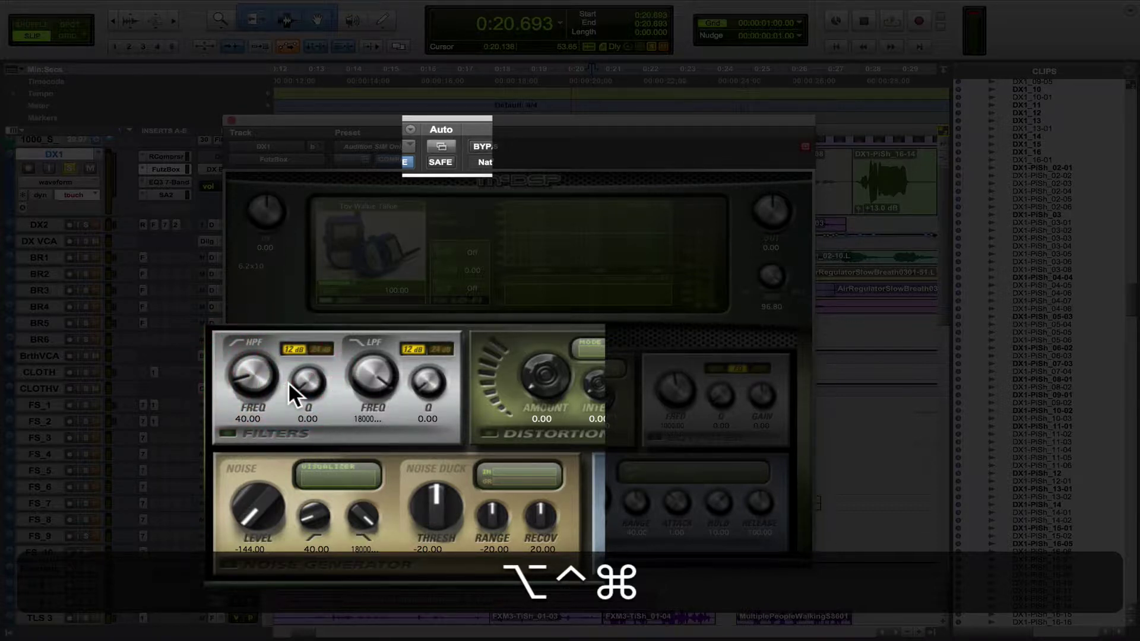
left_click(437, 144, "ctrl+alt+super")
left_click_drag(434, 119, 465, 243)
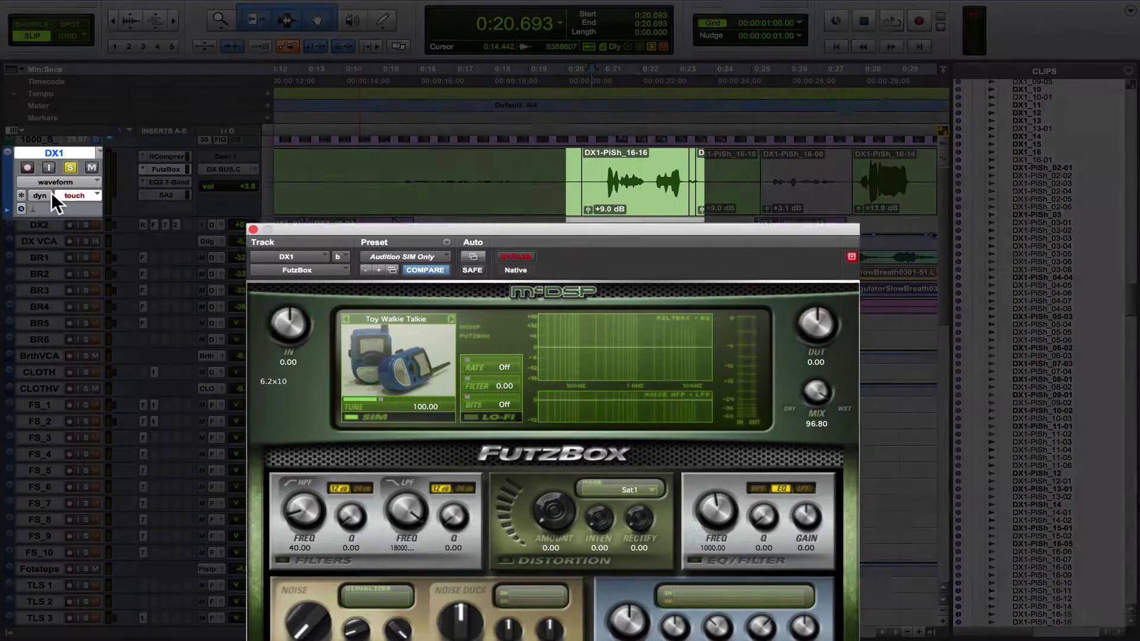
Switch DX1 to Read mode and show FutzBox Output Level on its lane.
left_click(74, 195)
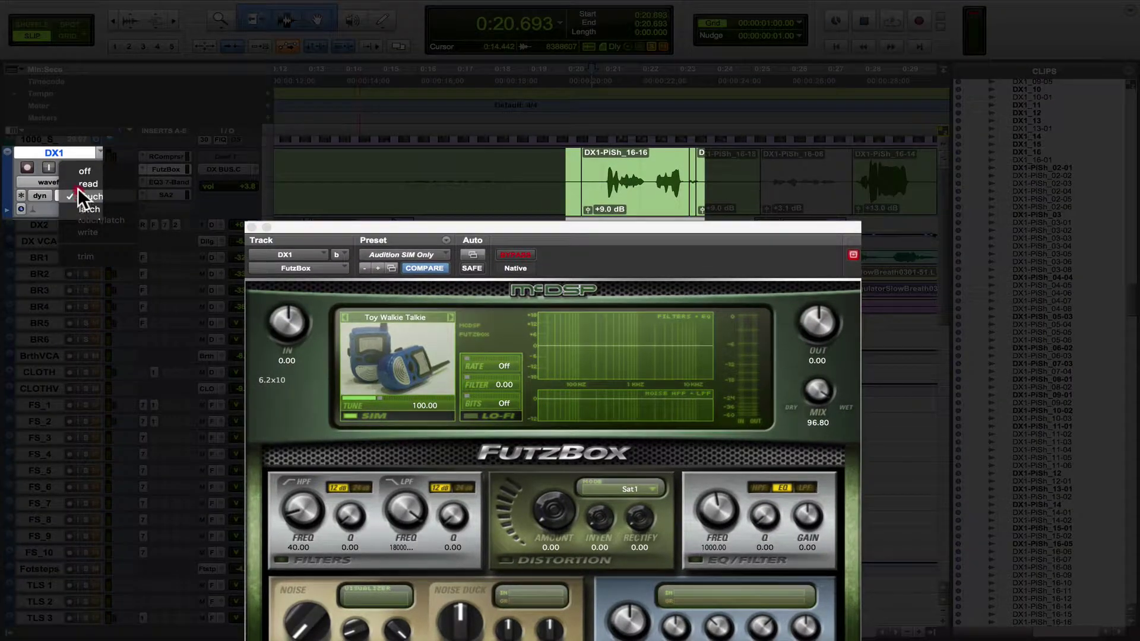
left_click(115, 194)
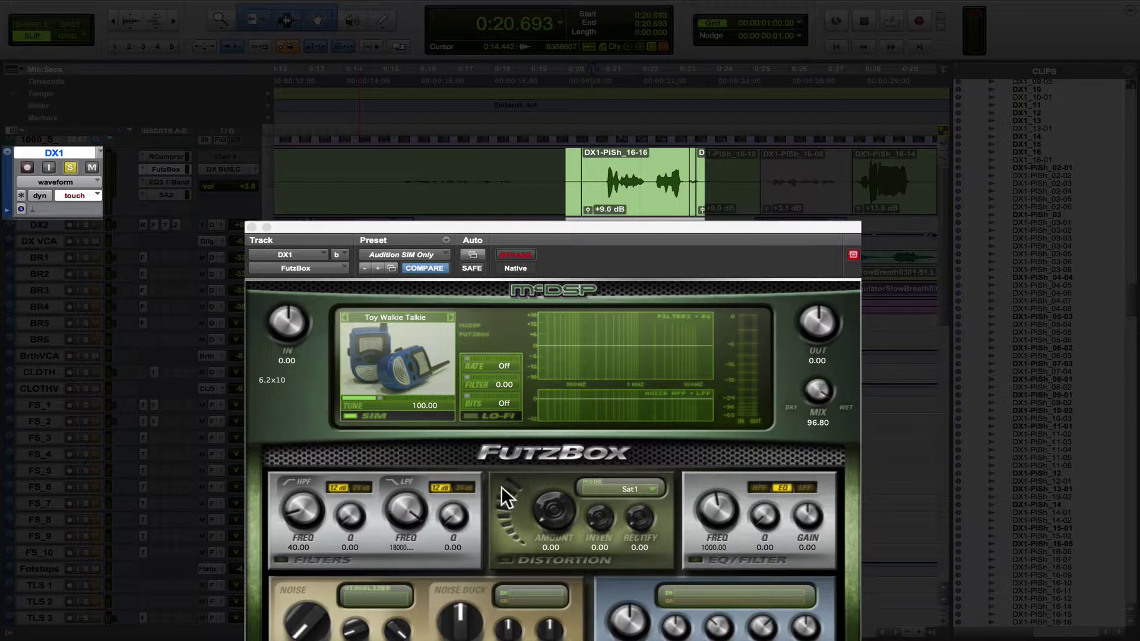
left_click(91, 191)
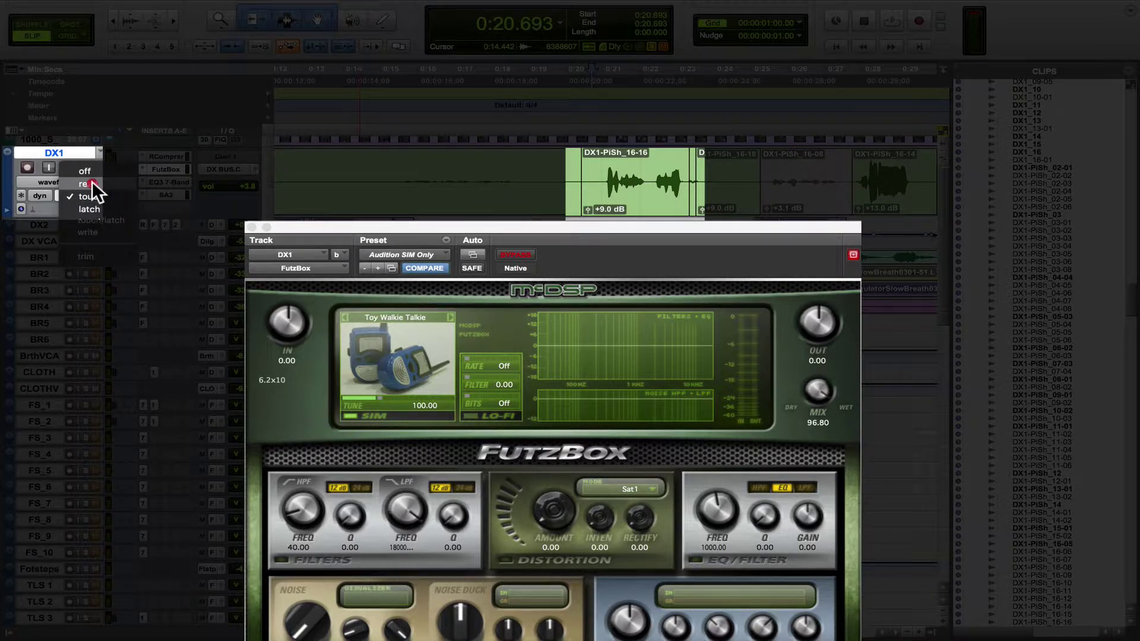
left_click(97, 194)
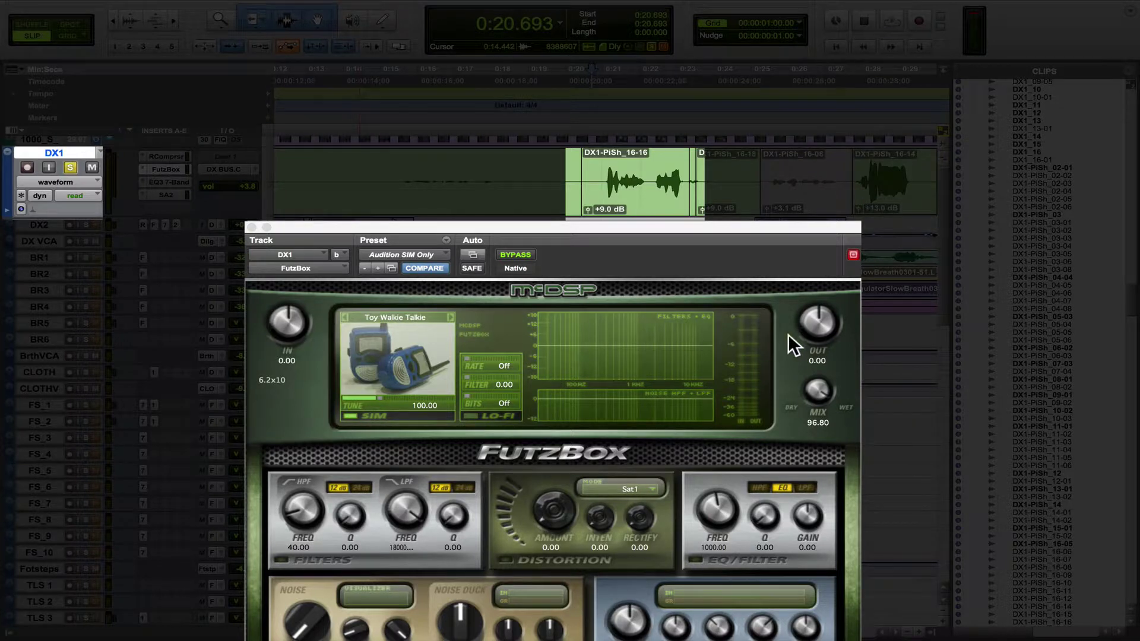
key("ctrl+super")
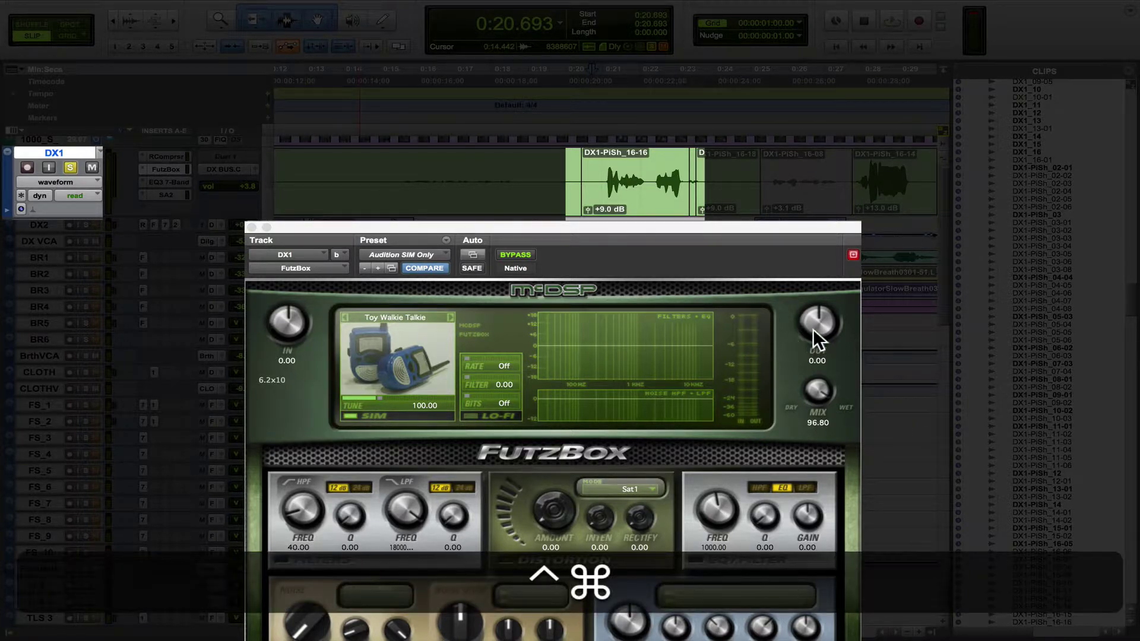
left_click(814, 327, "ctrl+super")
Try an Output Level boost on a DX1 stretch, undo it, and select a new stretch.
left_click_drag(595, 181, 650, 184)
left_click_drag(618, 148, 621, 145)
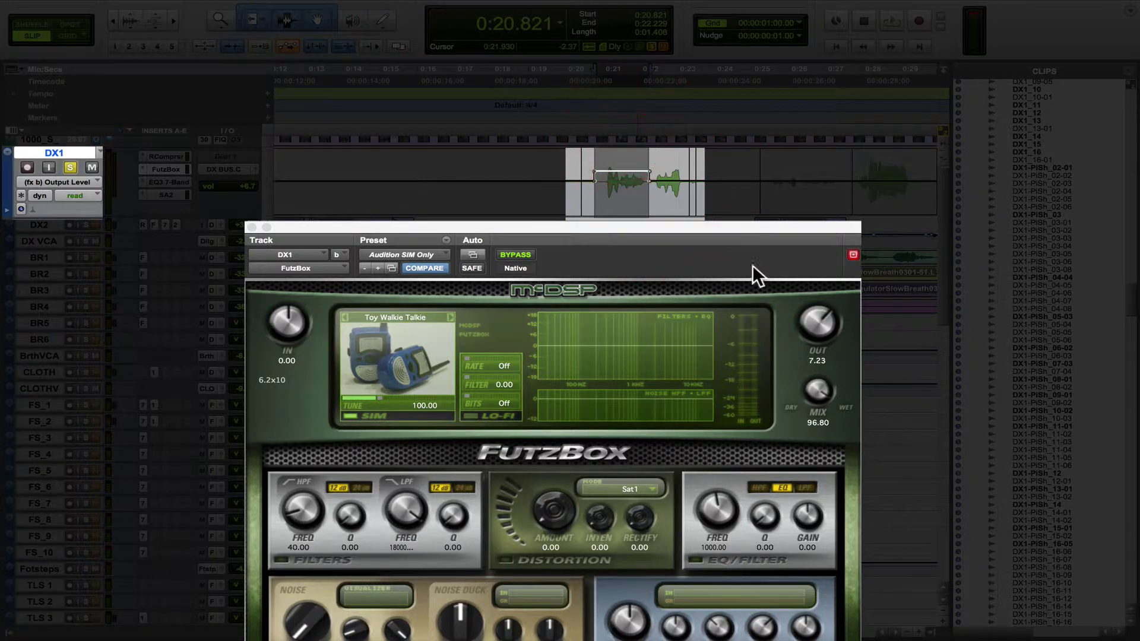
key("ctrl+super")
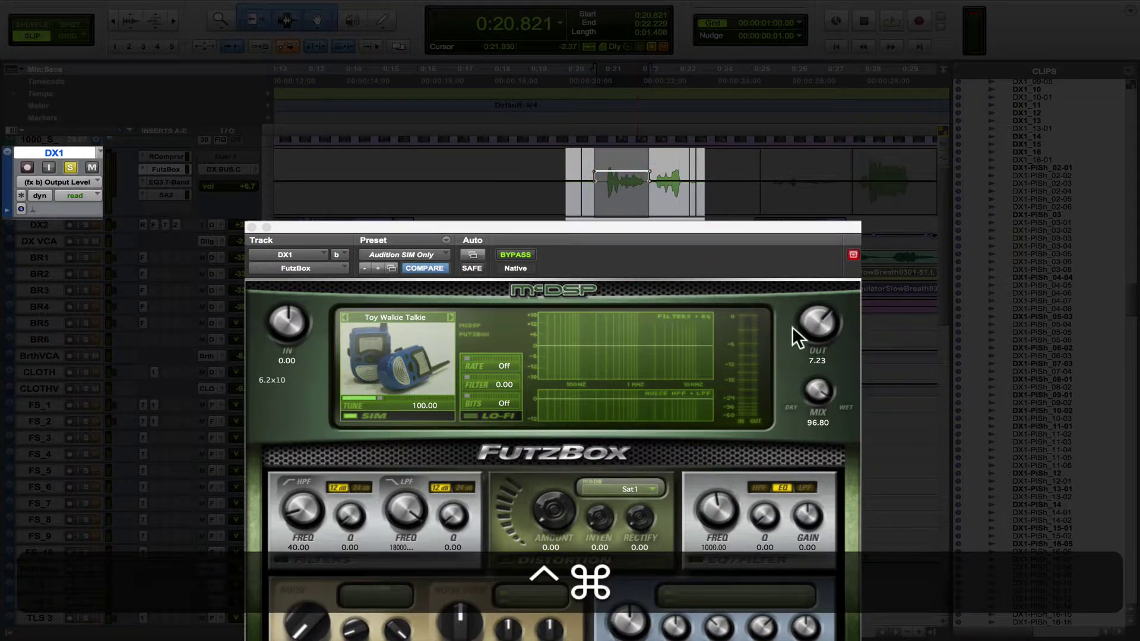
key("super+z")
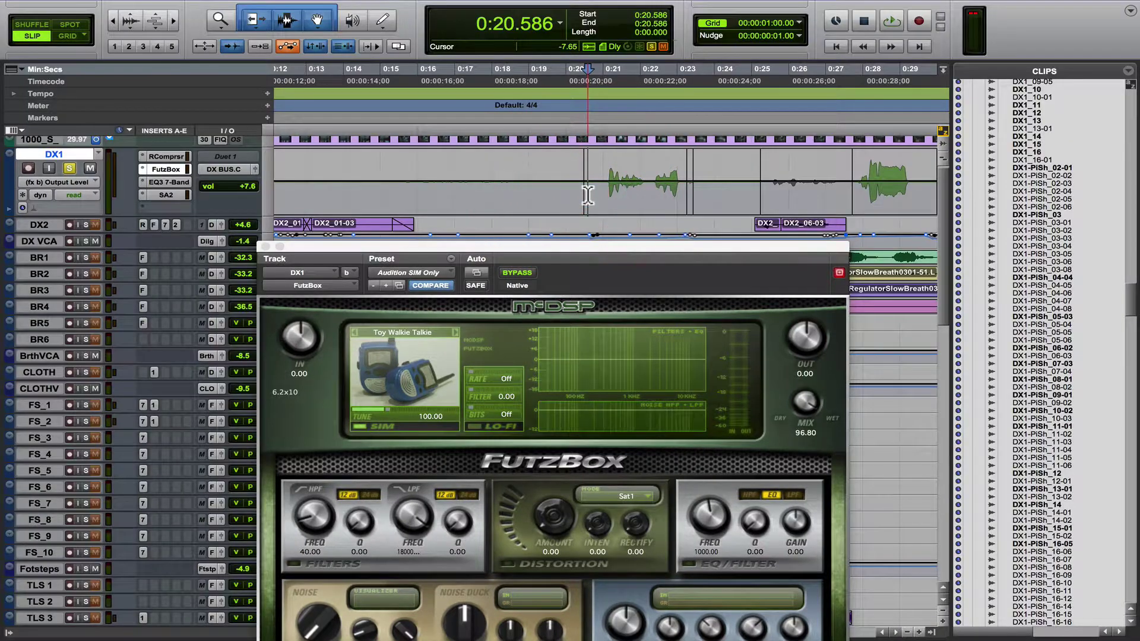
left_click_drag(605, 191, 694, 199)
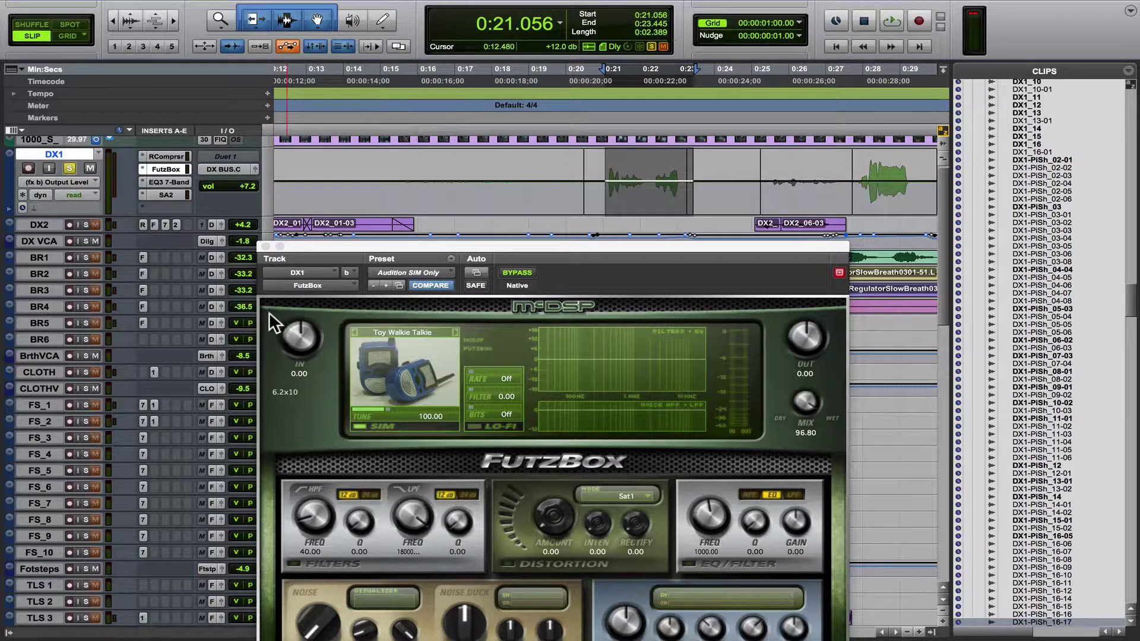
left_click(9, 207)
left_click(80, 224)
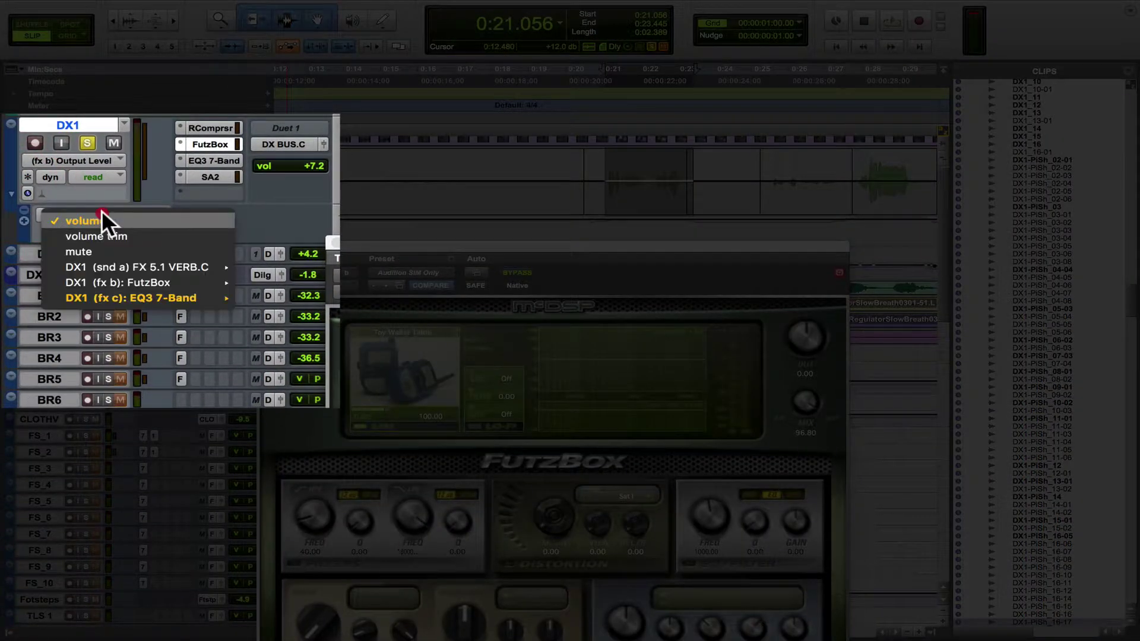
left_click(371, 250)
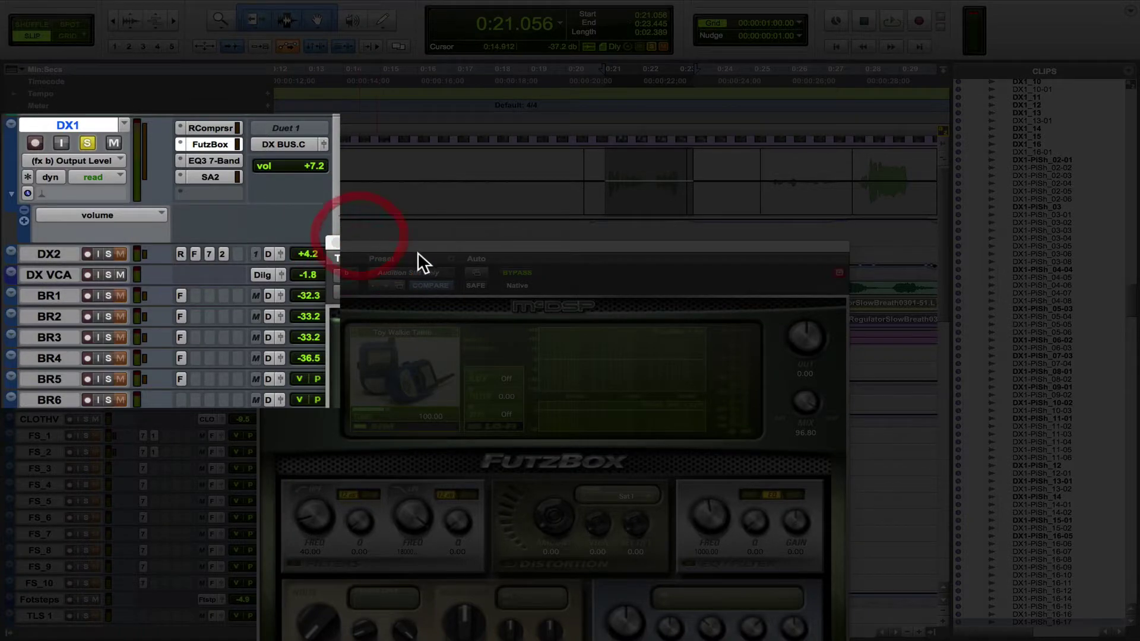
left_click(10, 210)
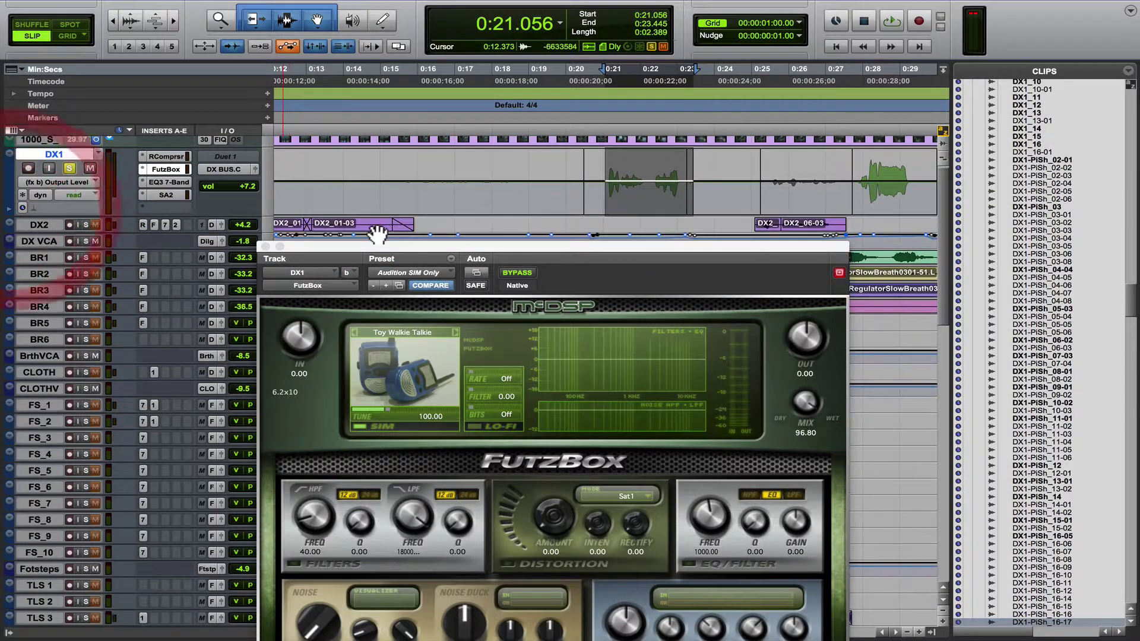
left_click_drag(438, 247, 451, 222)
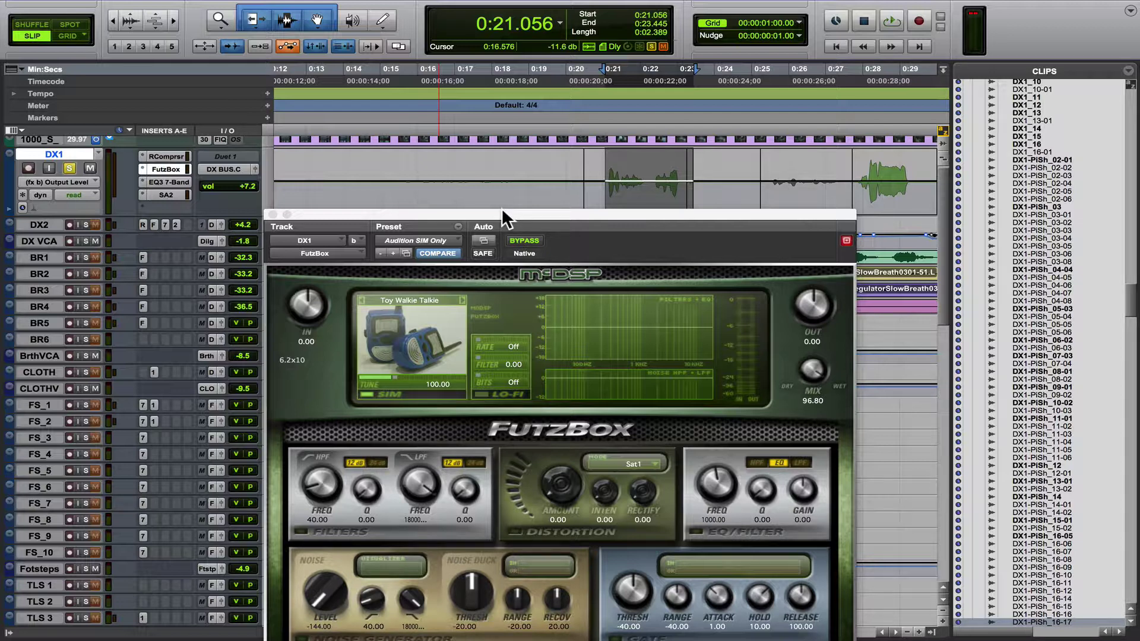
left_click_drag(504, 212, 505, 196)
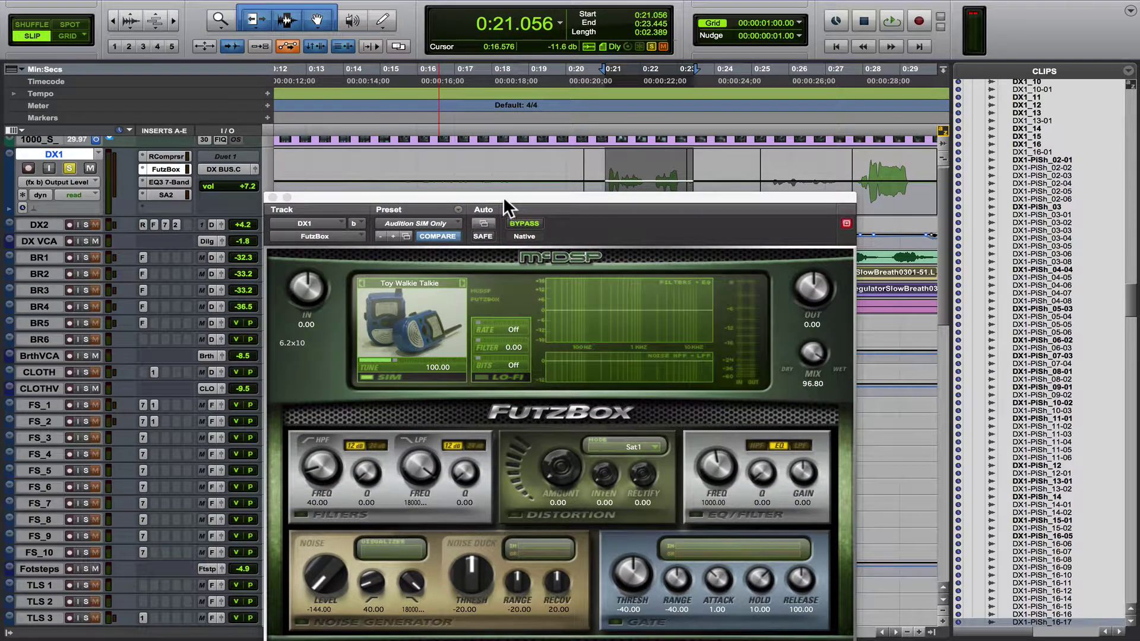